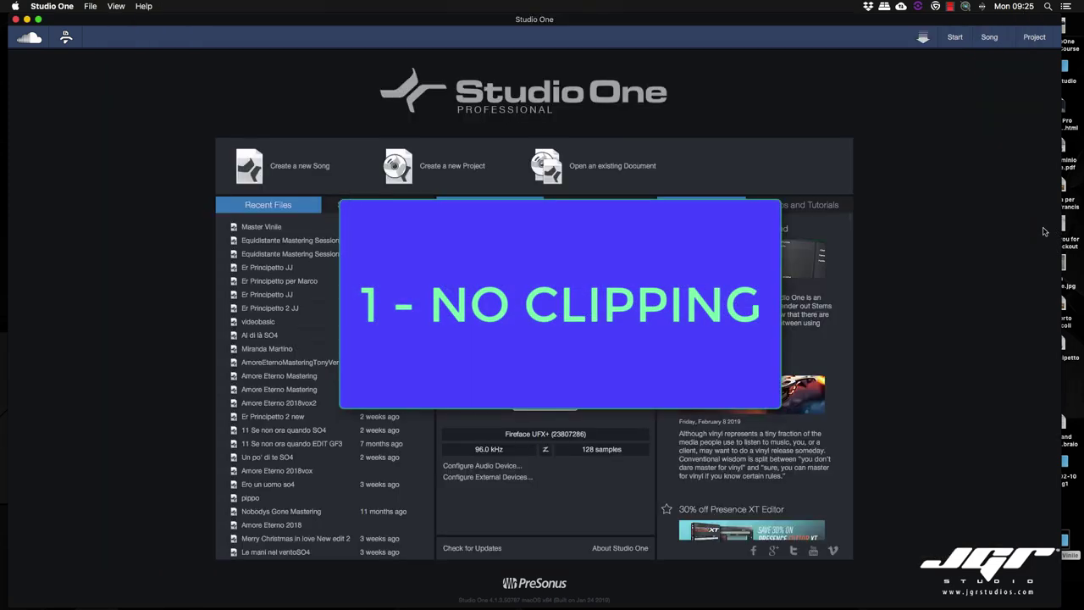
# - Open the recent song Master Vinile and route the Mix channel's output to Bus 3
pyautogui.click(1046, 233)
pyautogui.click(278, 229)
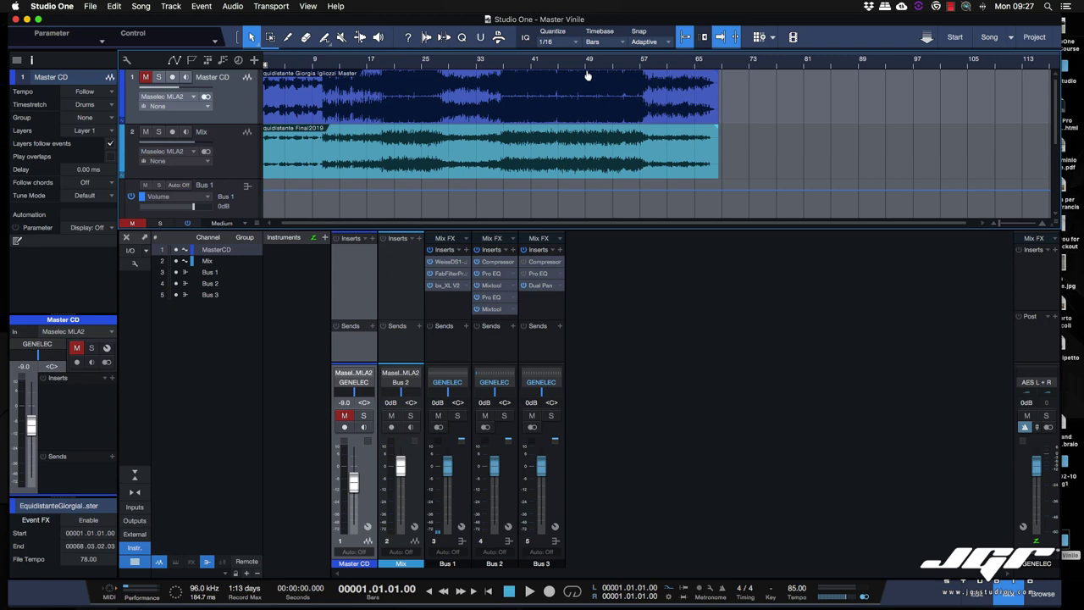
pyautogui.click(405, 315)
pyautogui.click(401, 382)
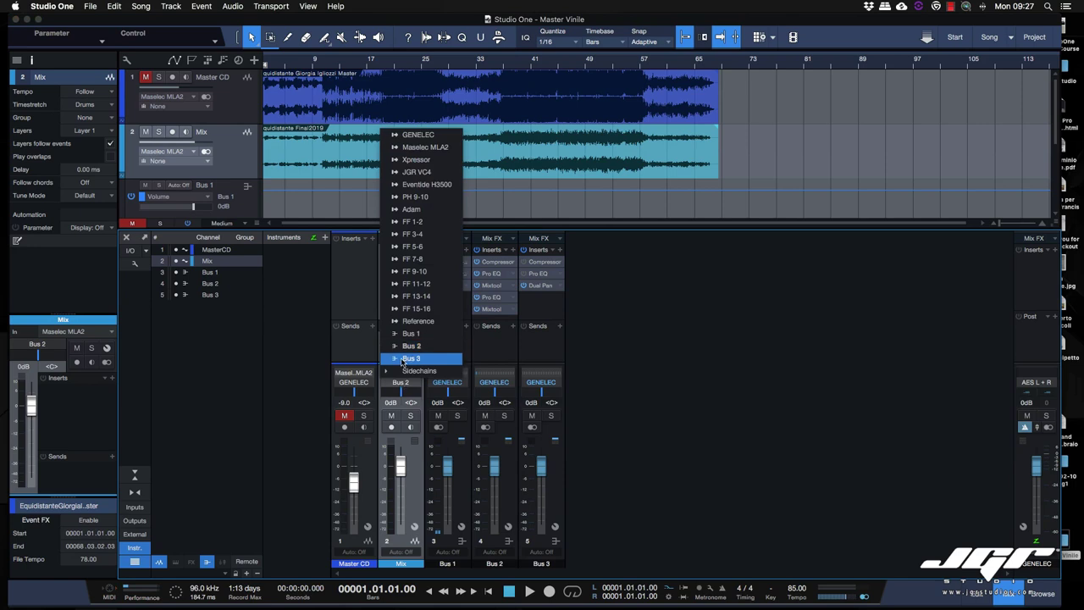
pyautogui.click(410, 359)
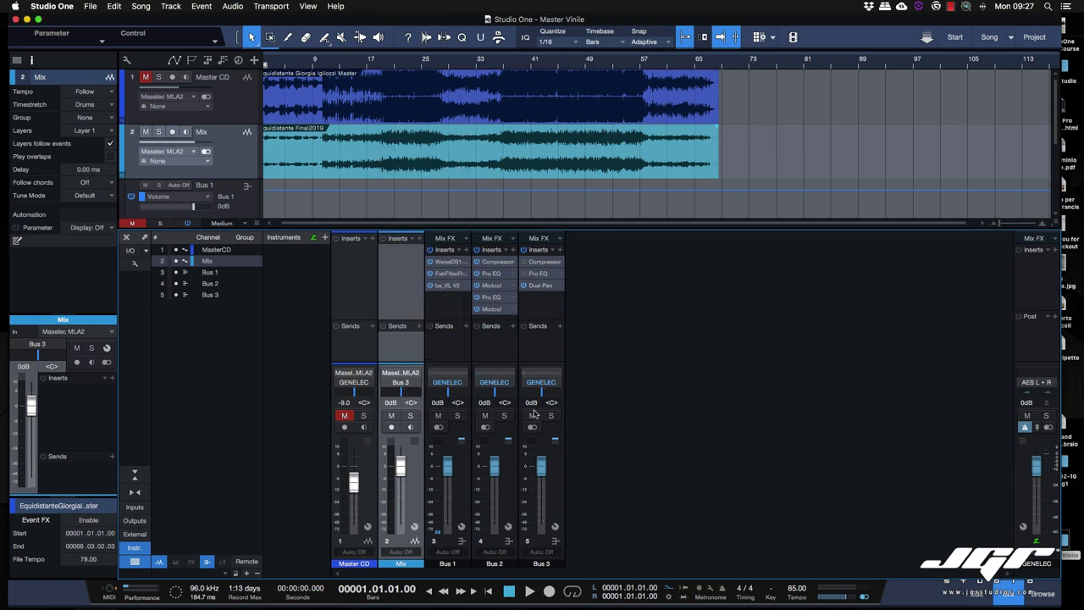
# - Open the Compressor on Bus 3, place its window beside the mixer channels and examine its de-essing settings
pyautogui.click(545, 261)
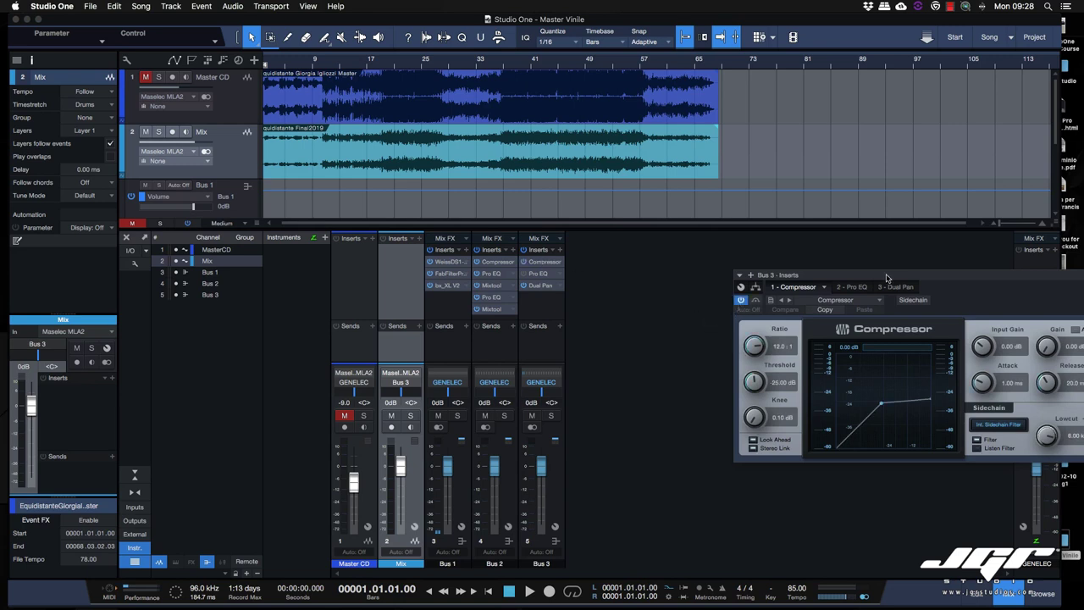
pyautogui.moveTo(887, 277); pyautogui.dragTo(716, 265)
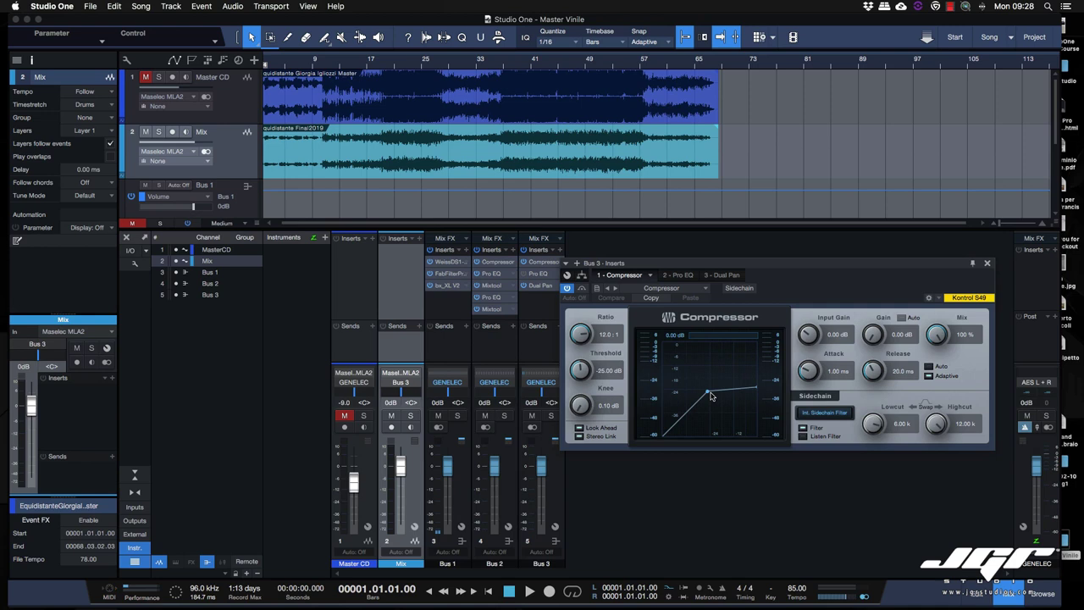
pyautogui.moveTo(744, 267); pyautogui.dragTo(758, 244)
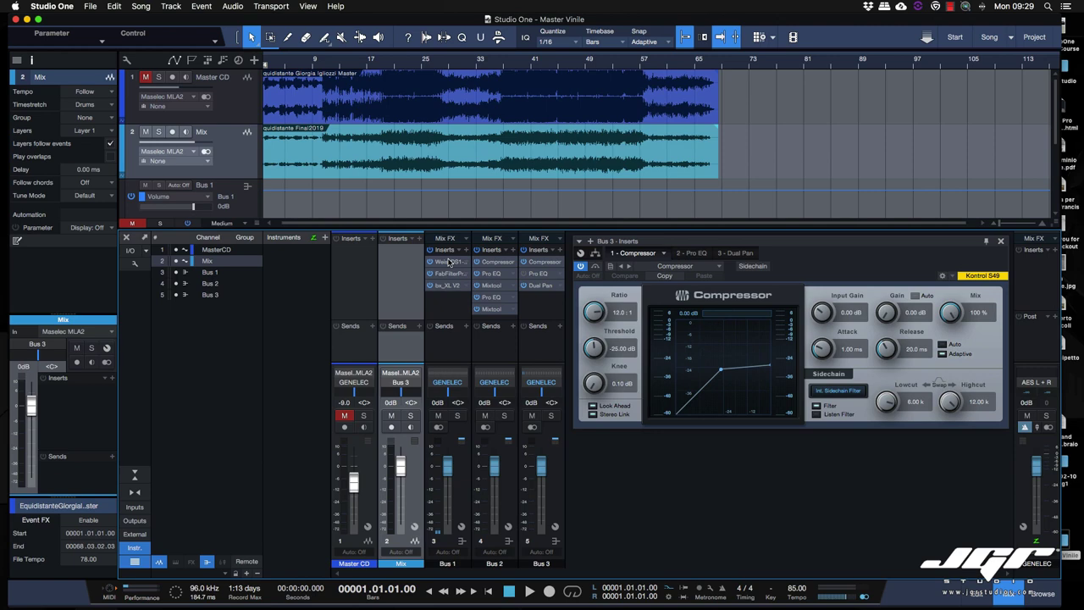
# - Examine the Weiss DS1-MK3 de-esser on Bus 1 as an alternative and close its window
pyautogui.doubleClick(448, 262)
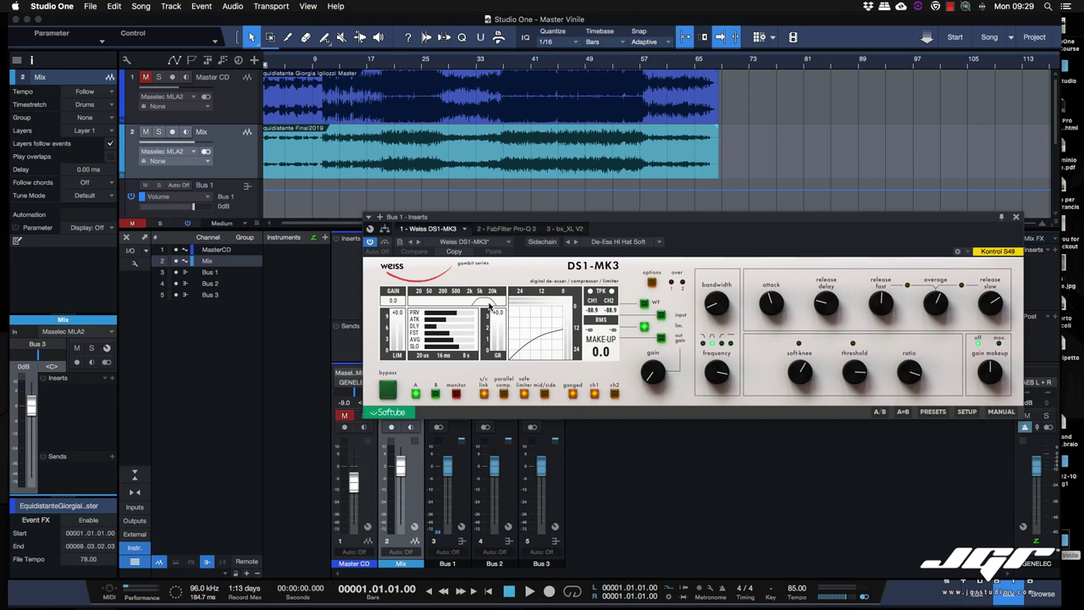
pyautogui.moveTo(972, 225); pyautogui.dragTo(911, 299)
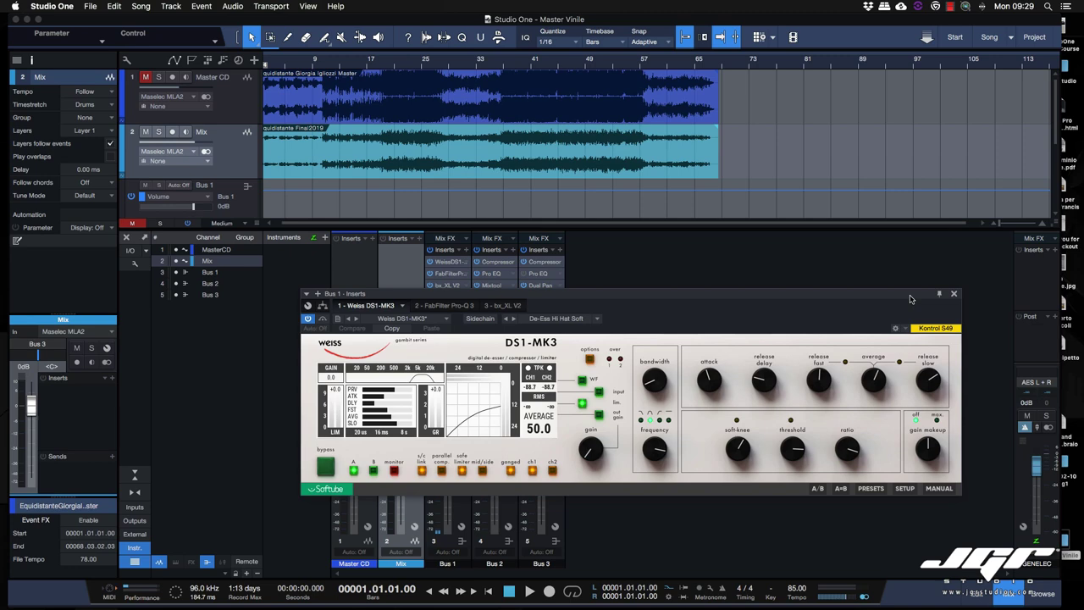
pyautogui.click(953, 293)
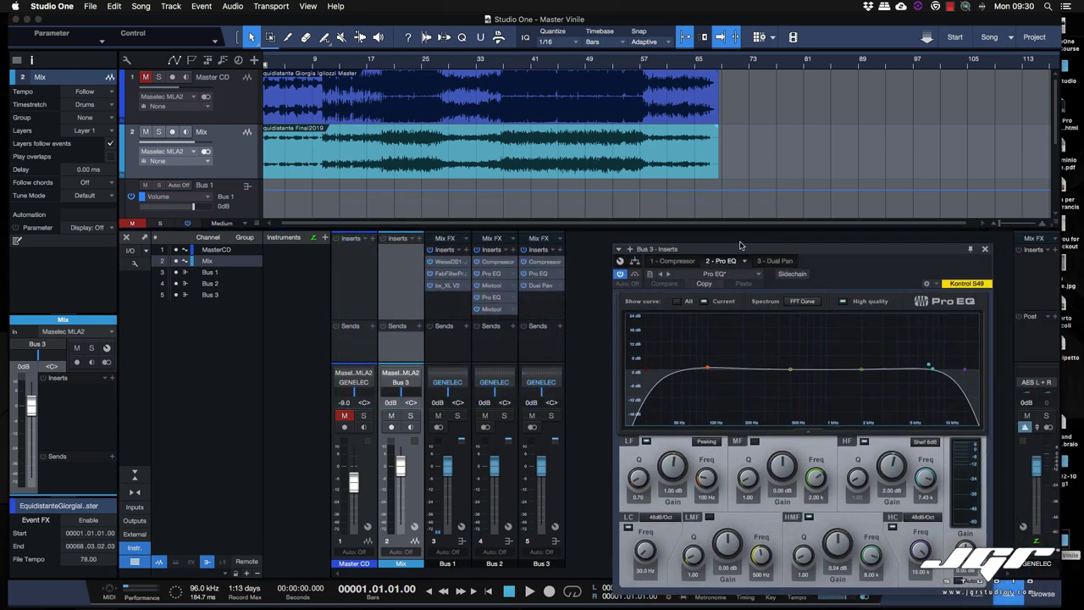
# - Examine the low and high cuts of the Pro EQ on Bus 3 and of the FabFilter Pro-Q 3 on Bus 1
pyautogui.moveTo(711, 231)
pyautogui.mouseDown()
pyautogui.moveTo(740, 239)
pyautogui.moveTo(726, 236)
pyautogui.mouseUp()
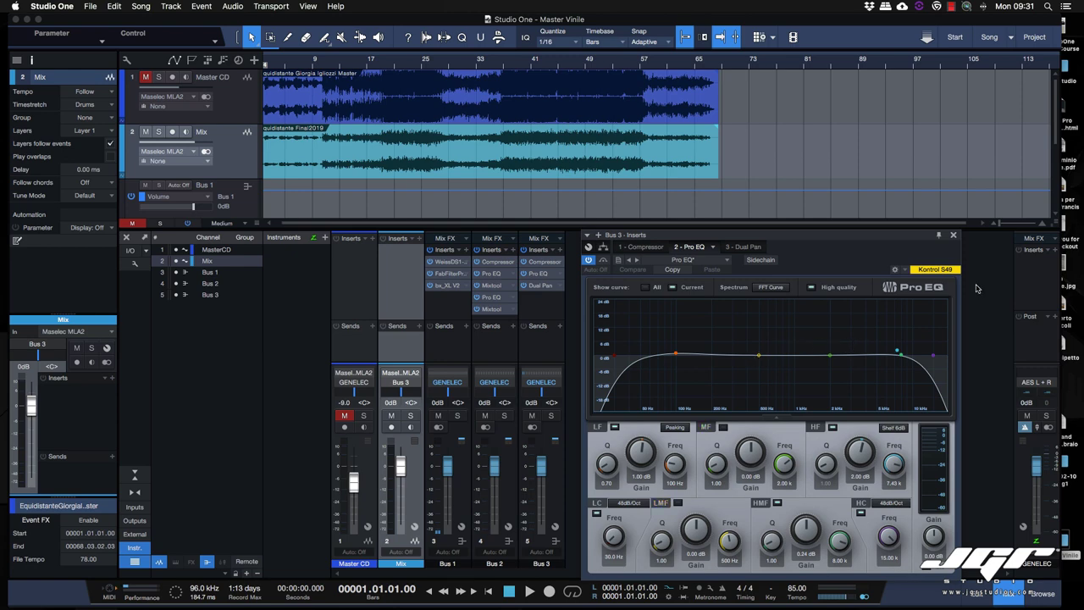
pyautogui.click(953, 236)
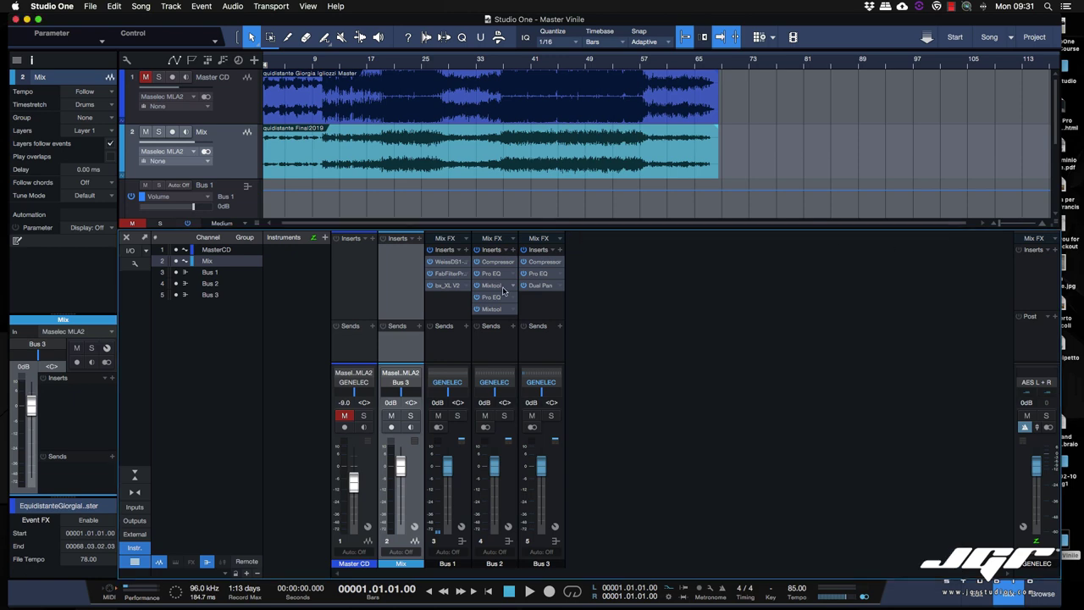
pyautogui.click(447, 274)
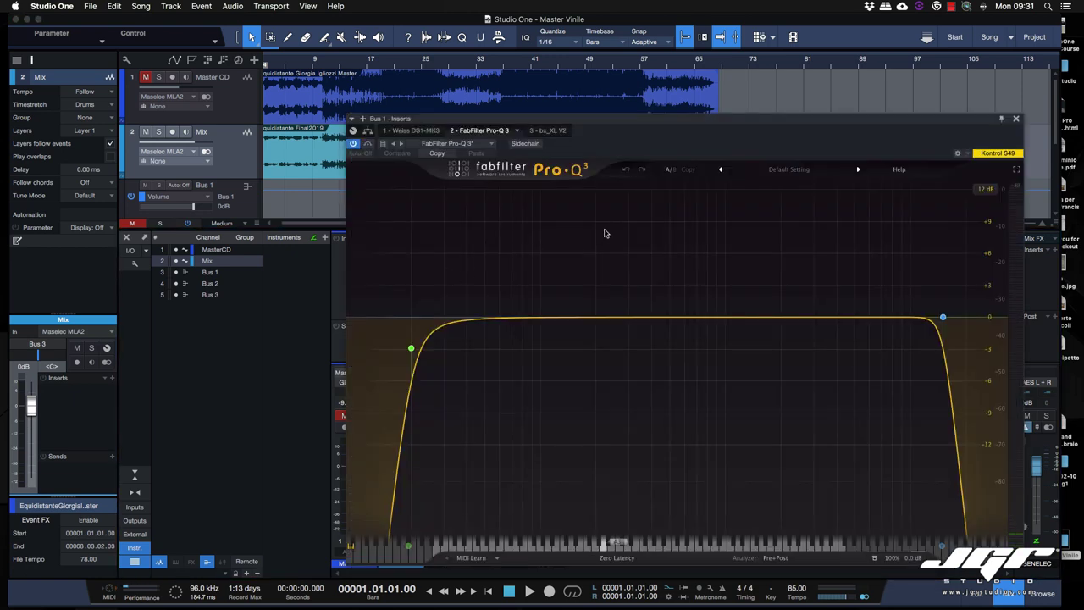
pyautogui.moveTo(661, 120); pyautogui.dragTo(633, 97)
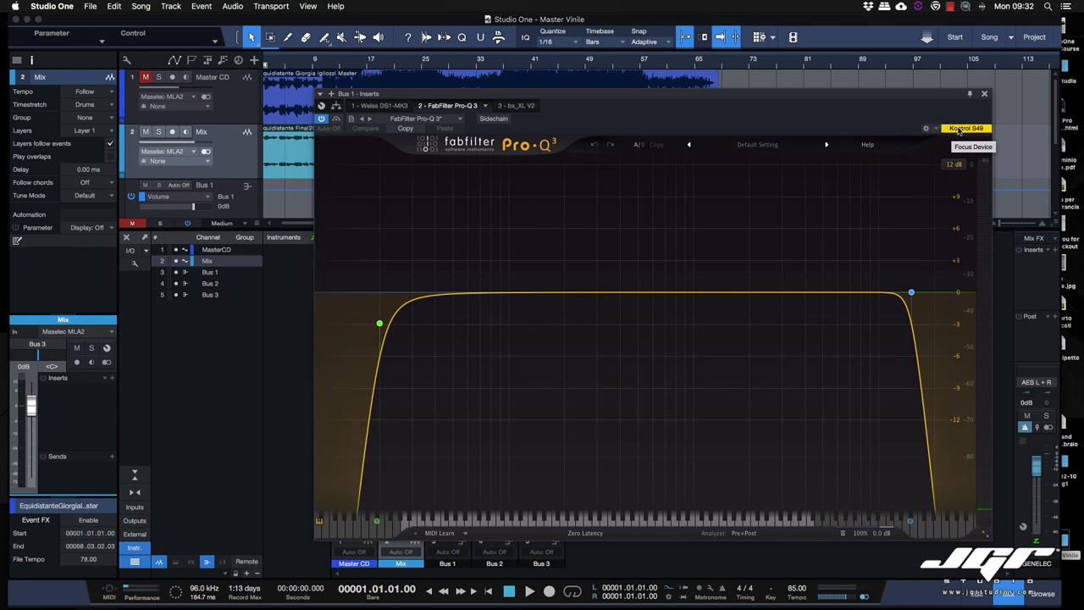
pyautogui.click(984, 94)
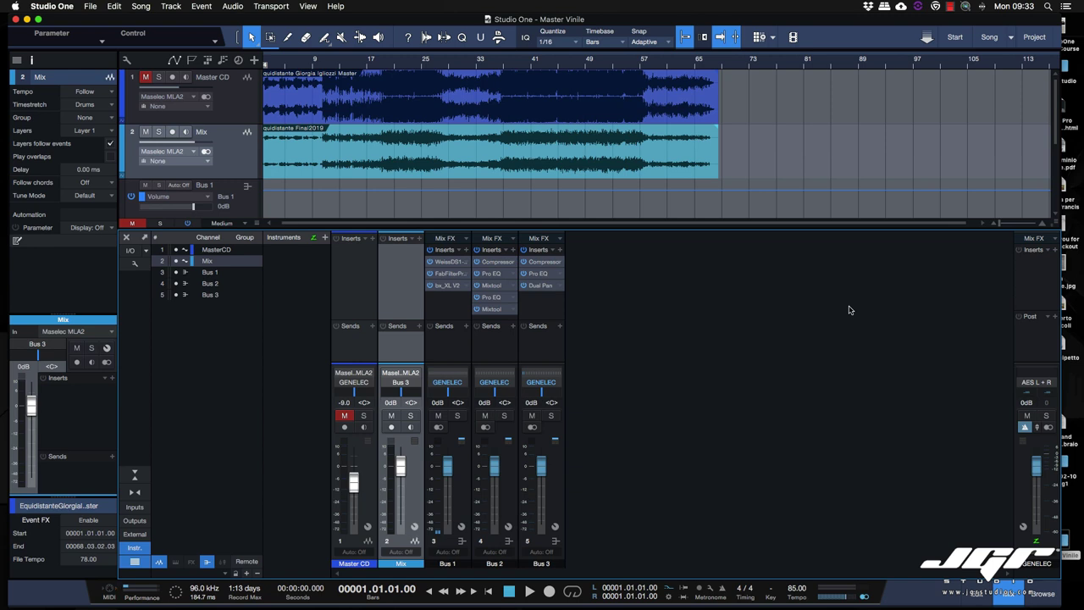
# - Inspect Bus 3's insert routing, checking the frequency split of Splitter 1 and the Dual Pan on its low band
pyautogui.doubleClick(543, 262)
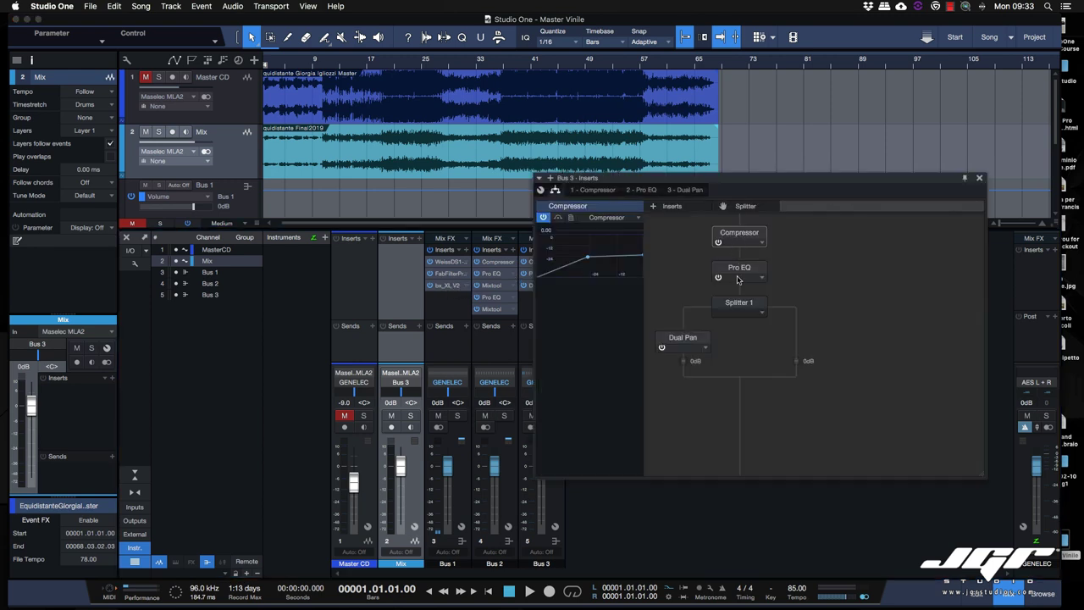
pyautogui.click(741, 303)
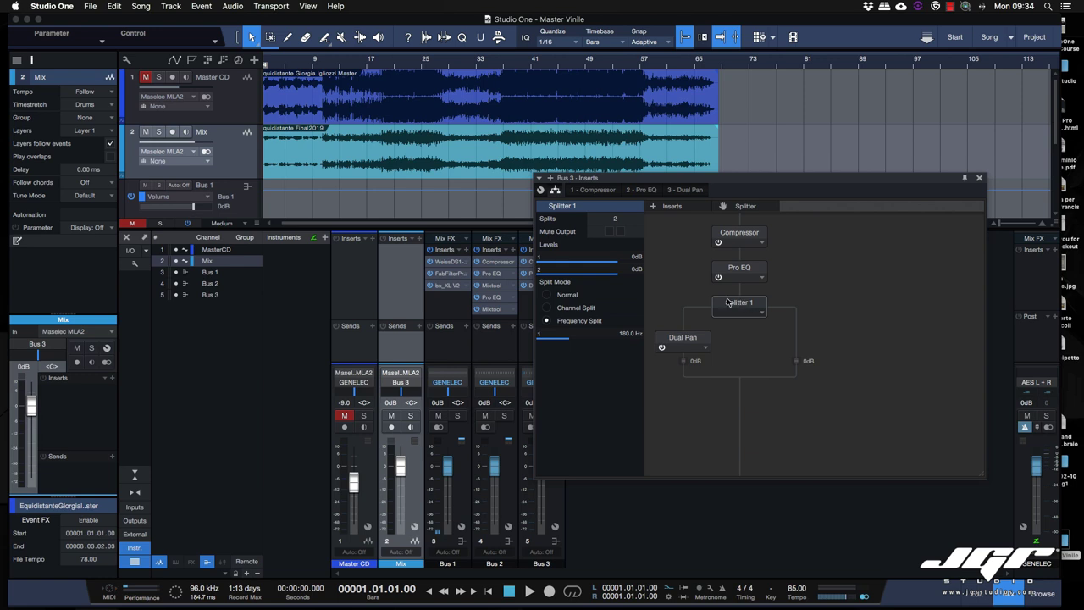
pyautogui.moveTo(625, 336)
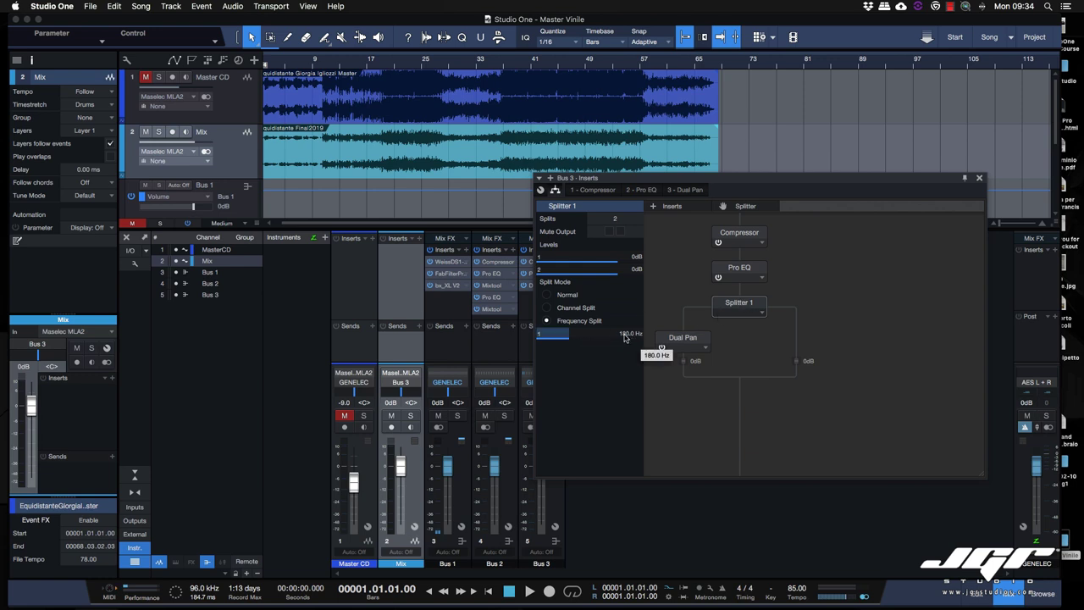
pyautogui.doubleClick(683, 339)
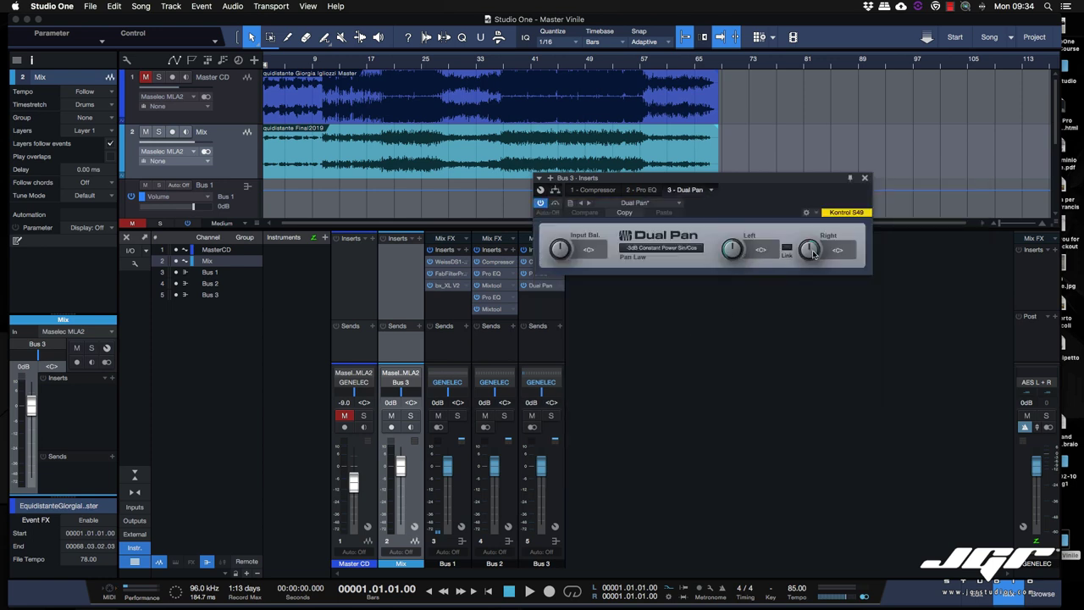
pyautogui.click(556, 190)
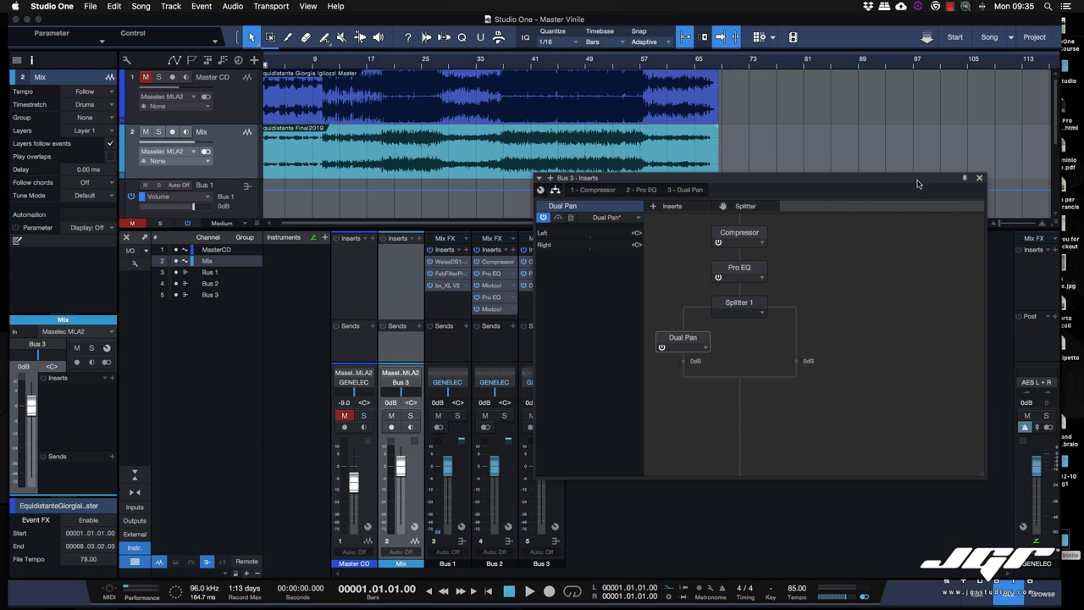
pyautogui.moveTo(919, 179); pyautogui.dragTo(942, 202)
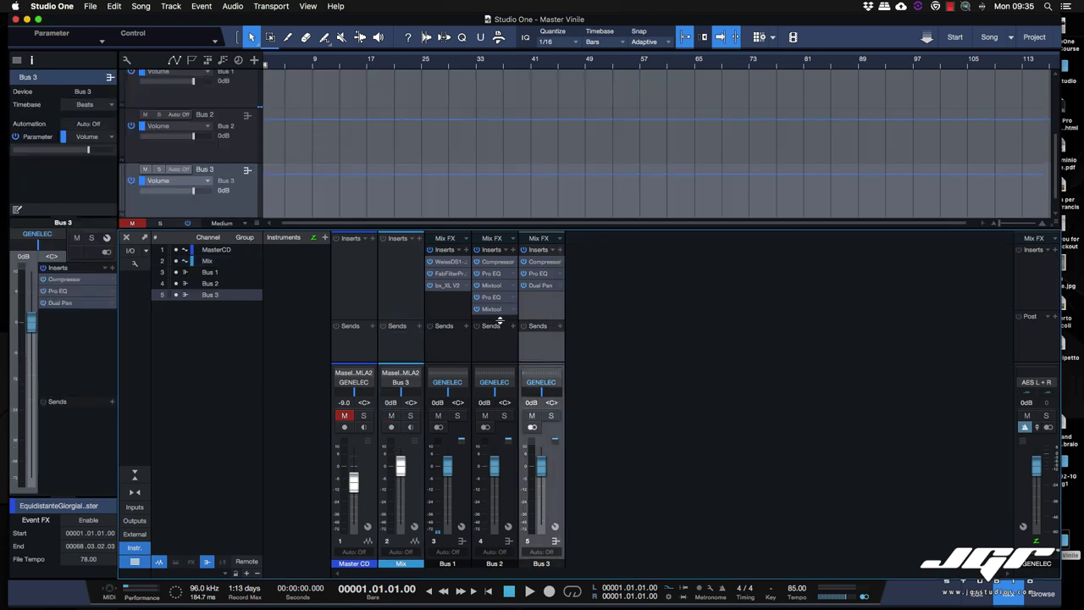
# - Enlarge the mixer's insert area slightly and show the routing view of Bus 2's insert chain
pyautogui.moveTo(500, 321); pyautogui.dragTo(499, 328)
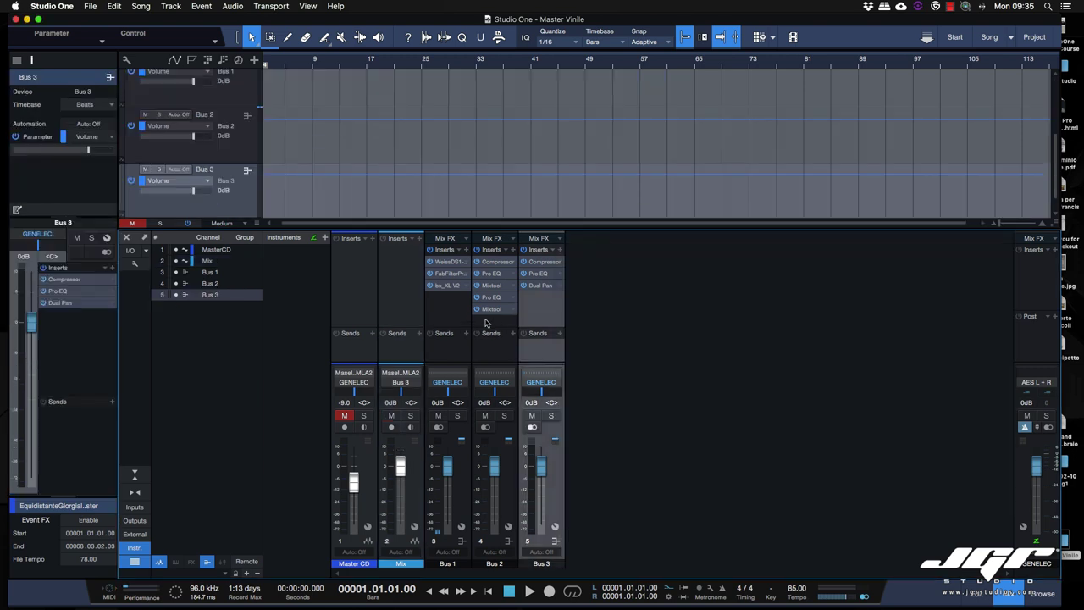
pyautogui.click(497, 326)
pyautogui.click(493, 270)
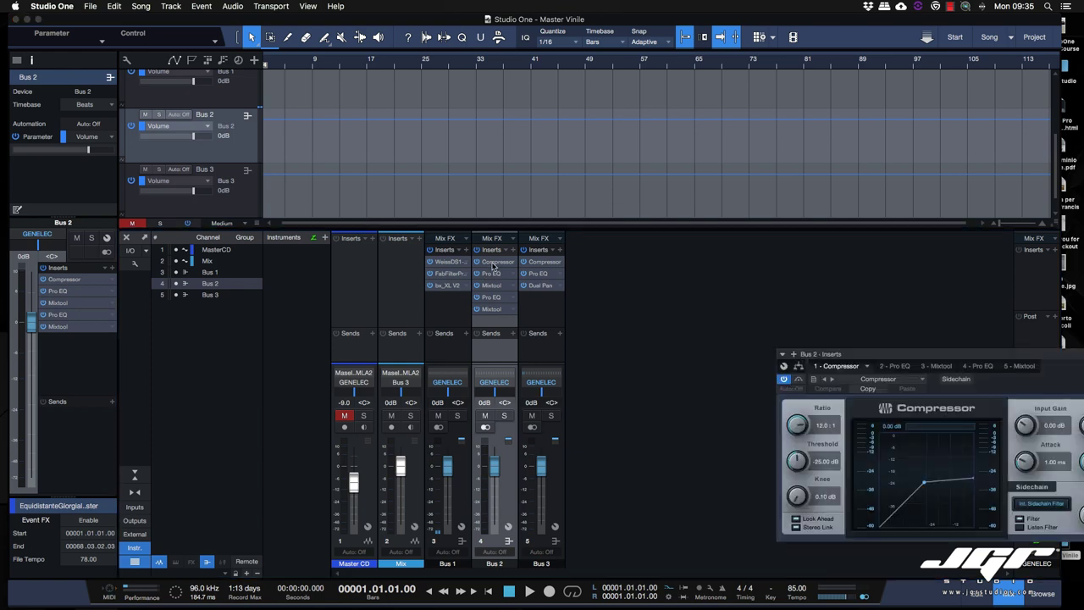
pyautogui.click(801, 366)
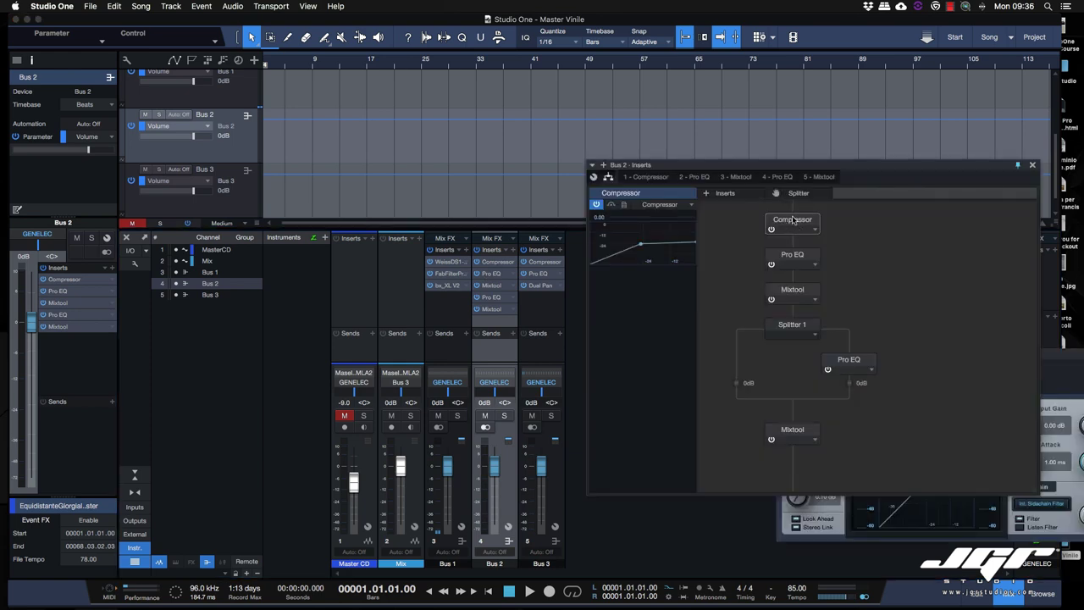
# - Inspect Bus 2's Pro EQ, the Mixtool's MS Transform option and the Pro EQ on the splitter branch, and close the chain
pyautogui.click(793, 254)
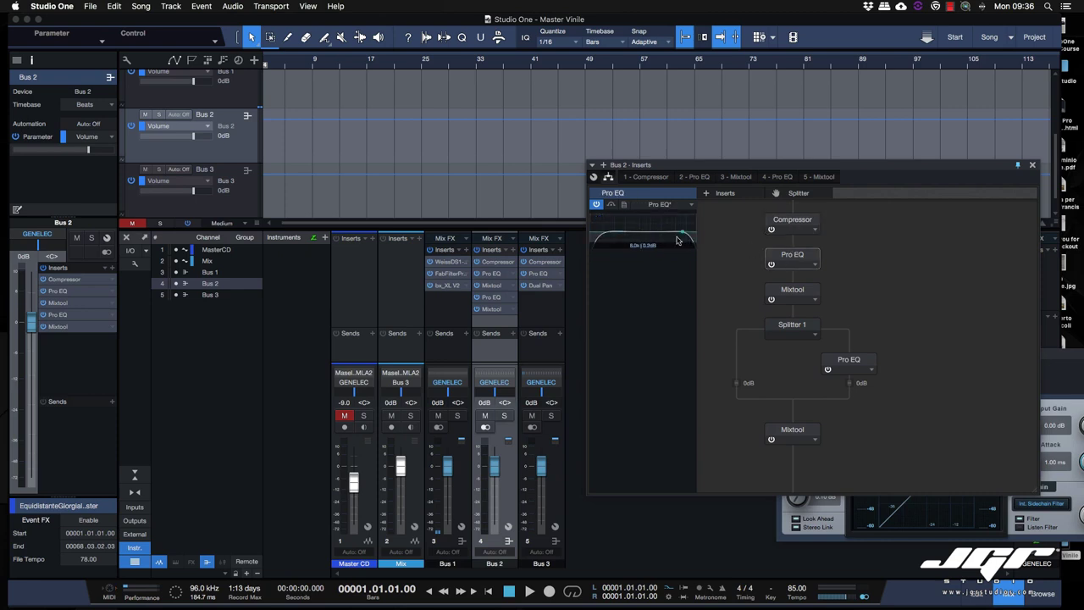
pyautogui.click(792, 291)
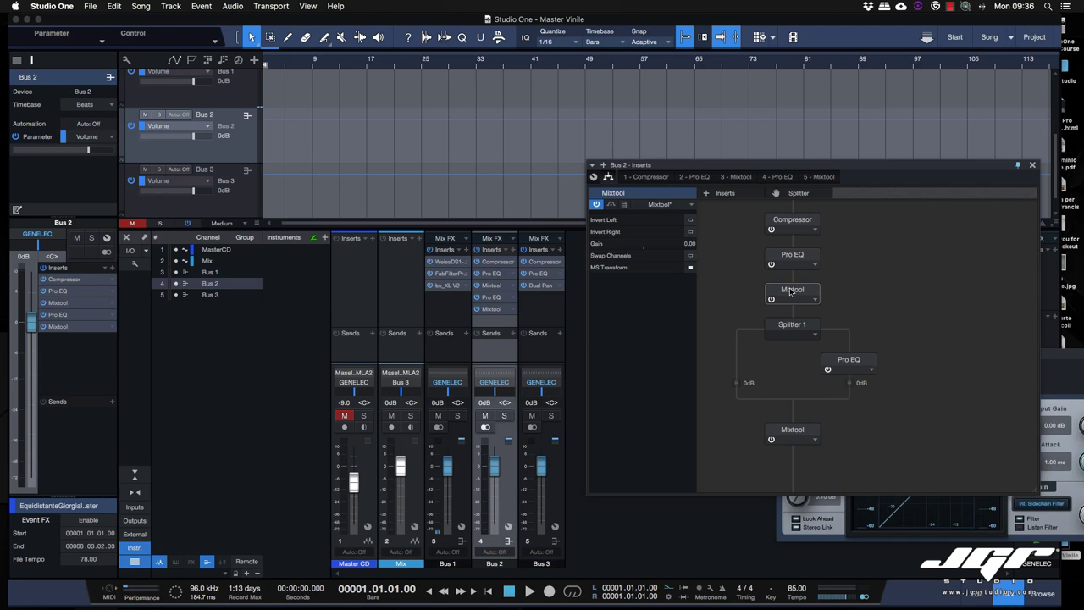
pyautogui.doubleClick(791, 292)
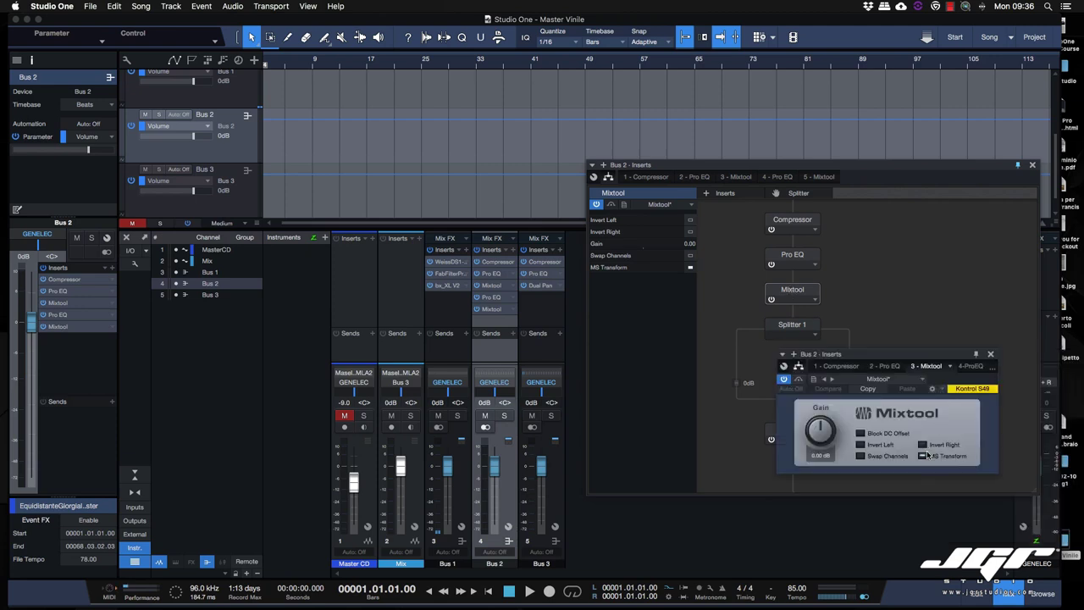
pyautogui.click(990, 354)
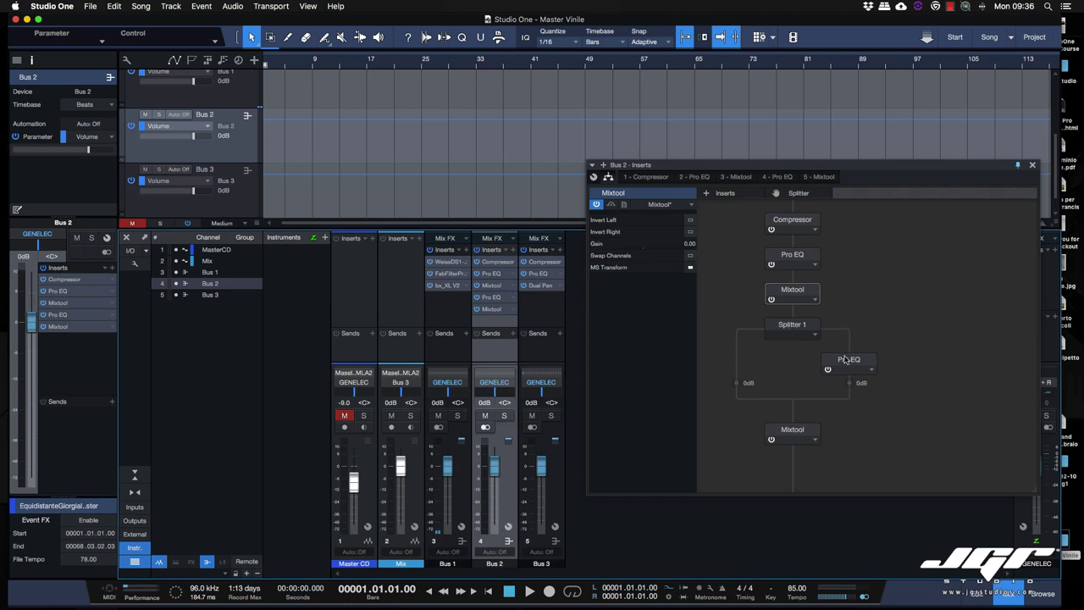
pyautogui.click(852, 362)
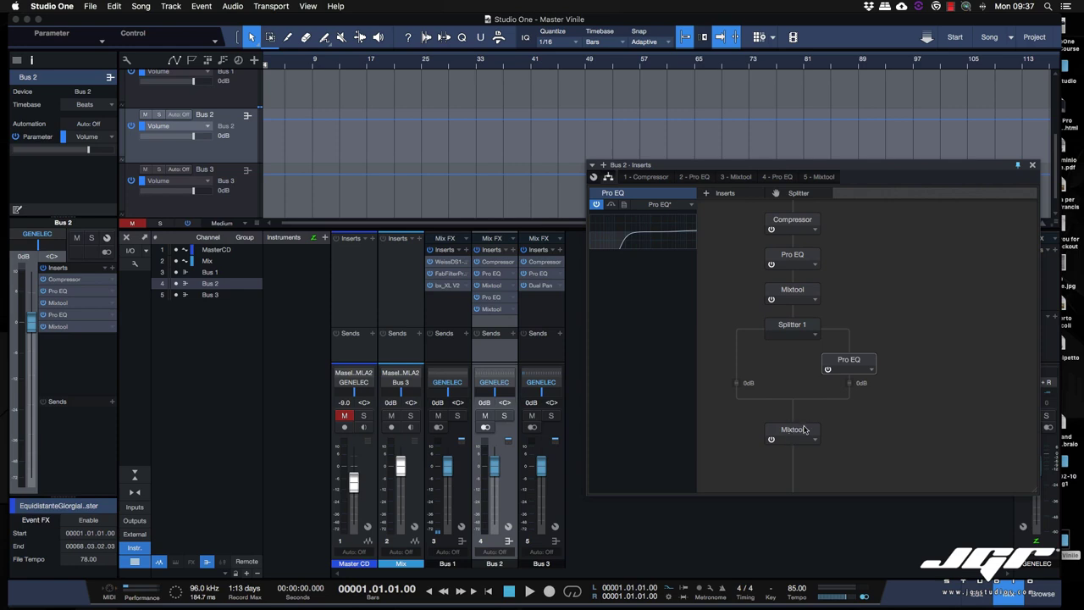
pyautogui.click(1033, 165)
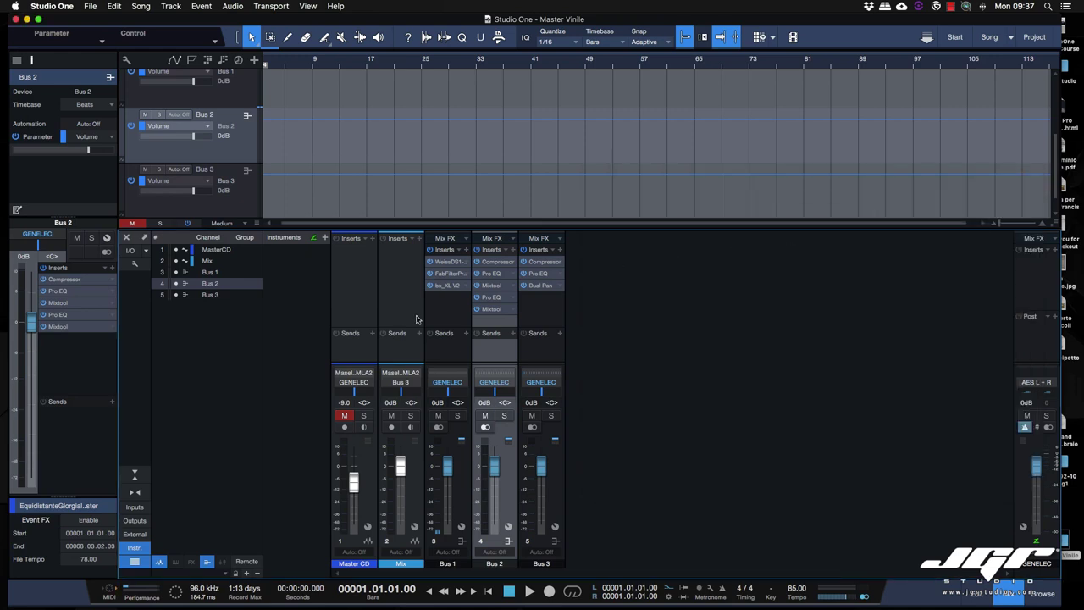
# - Review the Weiss DS1-MK3 and the FabFilter Pro-Q 3 low-cut band on Bus 1, and close the plug-in window
pyautogui.click(458, 313)
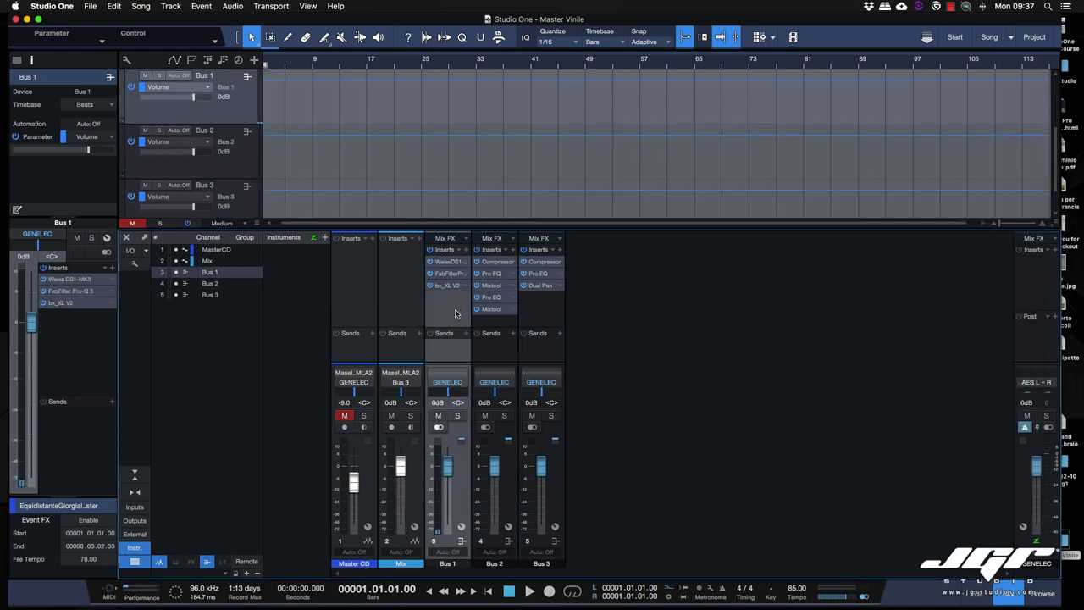
pyautogui.click(448, 263)
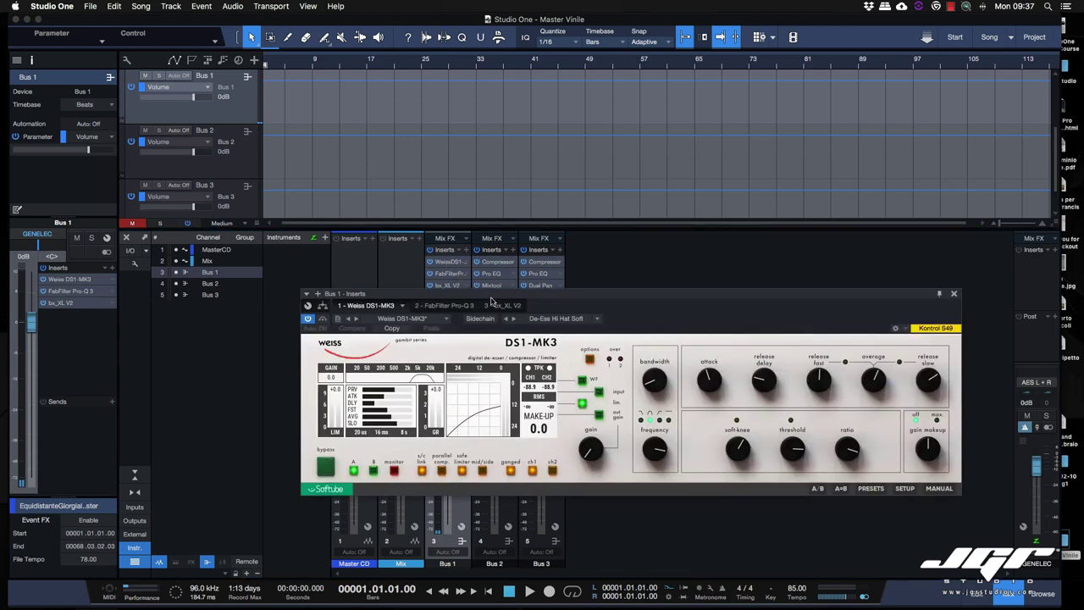
pyautogui.click(448, 273)
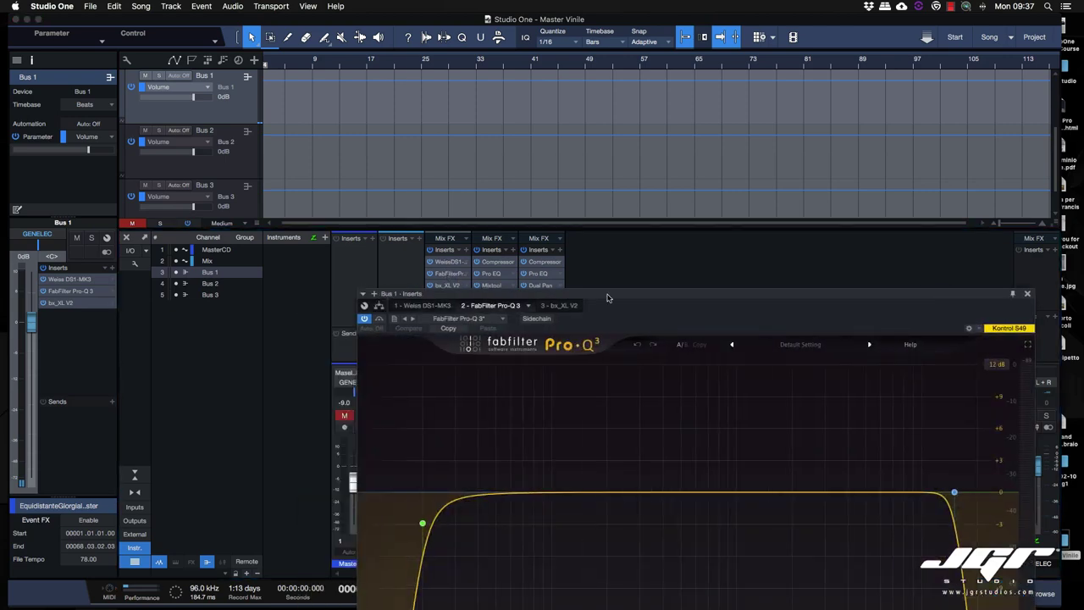
pyautogui.moveTo(607, 298); pyautogui.dragTo(636, 59)
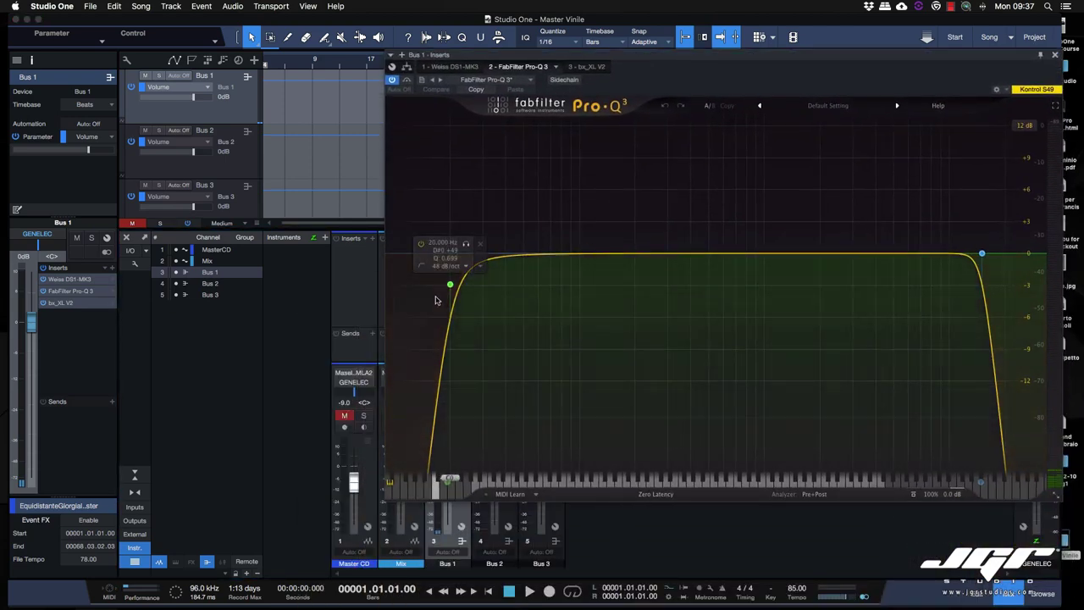
pyautogui.click(1054, 56)
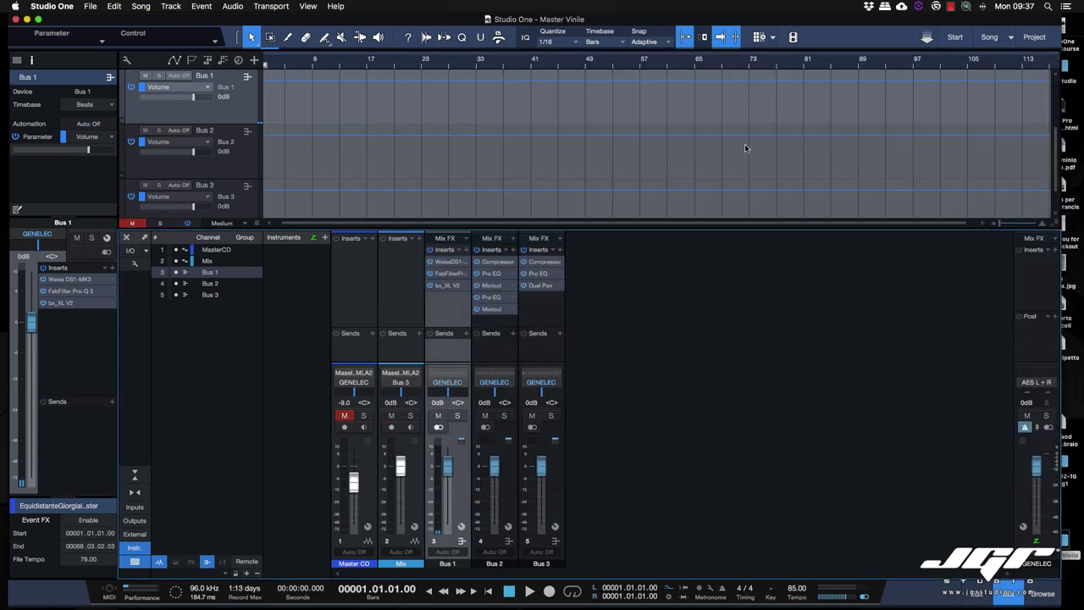
# - Open the bx_XL V2 insert on Bus 1 and move its window to examine its settings
pyautogui.doubleClick(443, 287)
pyautogui.moveTo(754, 148); pyautogui.dragTo(644, 113)
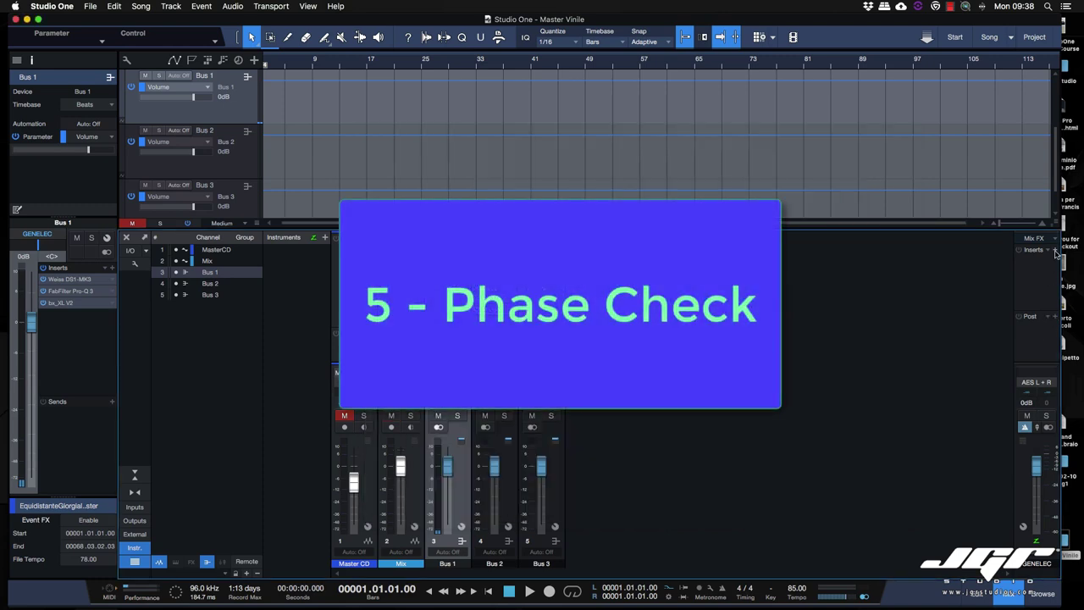
# - Browse the PreSonus effects for the GENELEC output's inserts and add a Level Meter and a Phase Meter
pyautogui.click(1054, 250)
pyautogui.click(1008, 277)
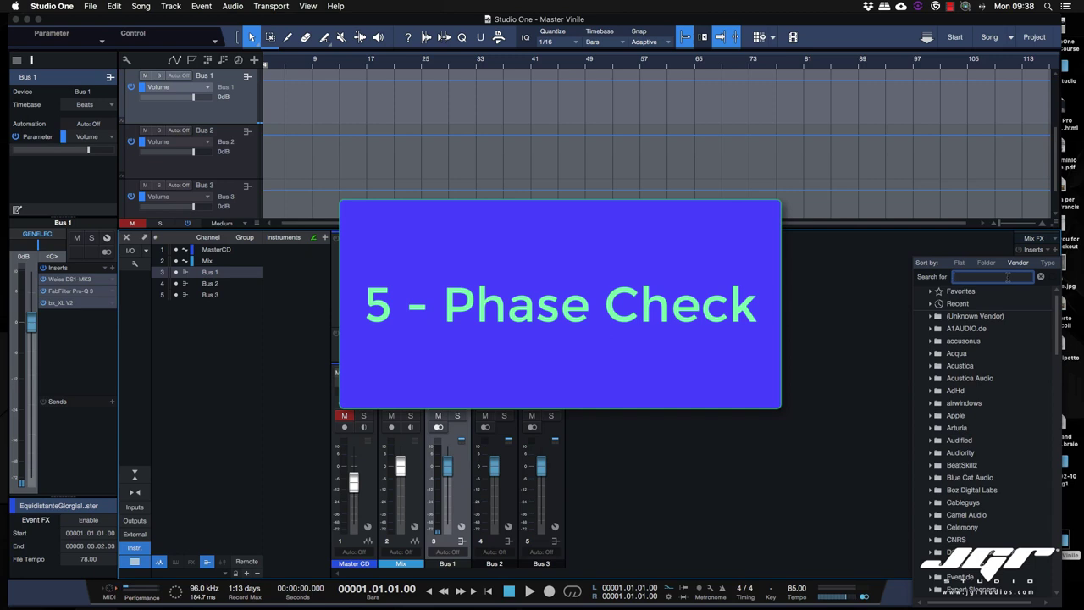
pyautogui.scroll(-15, 987, 476)
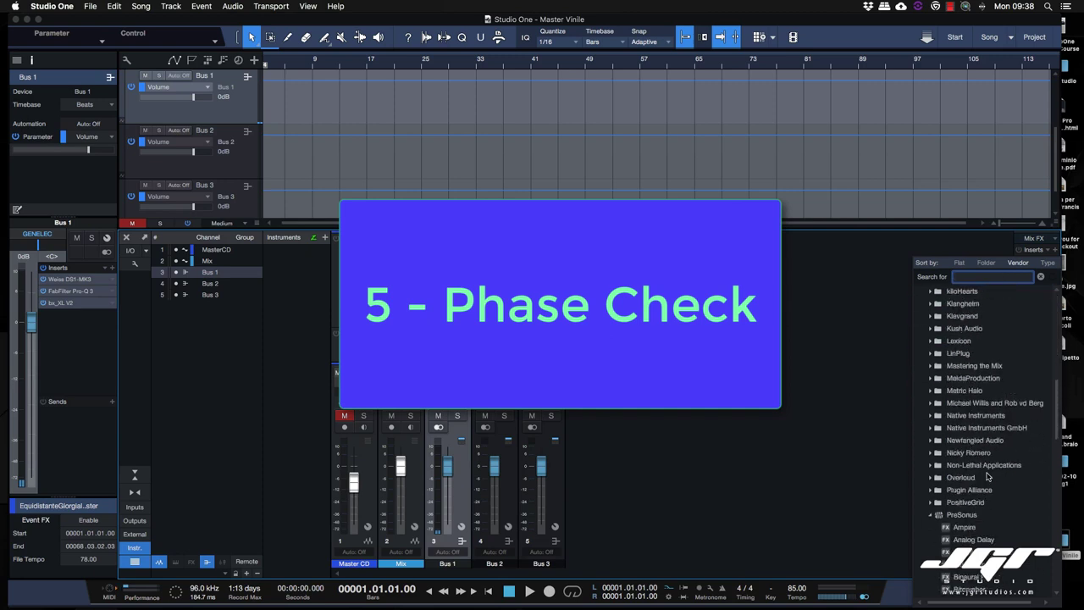
pyautogui.scroll(-6, 987, 476)
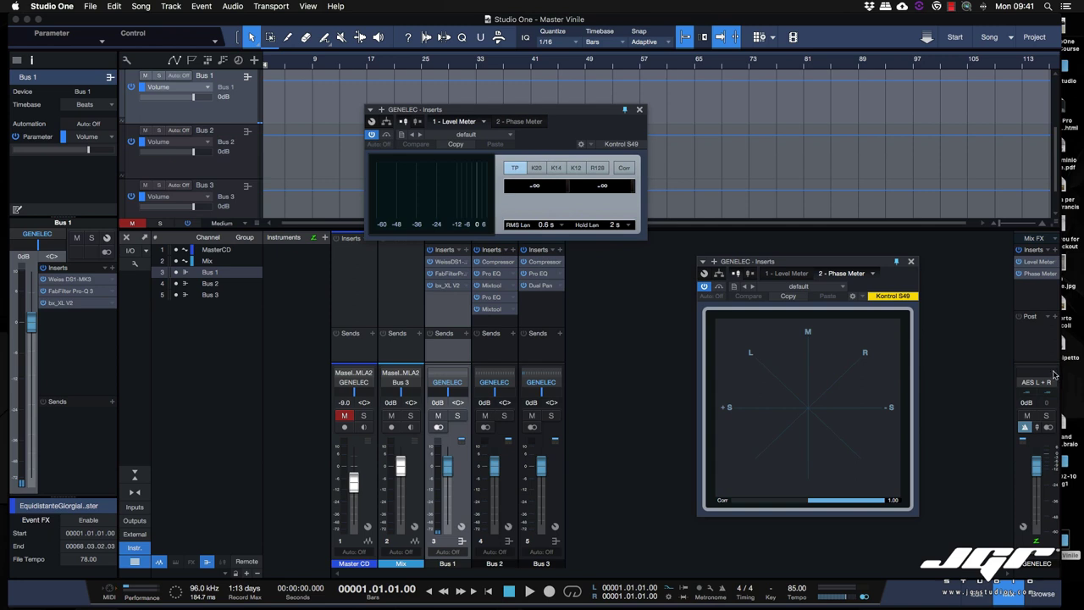
# - Toggle the GENELEC output between mono and stereo twice for comparison, leaving it in stereo
pyautogui.click(1048, 429)
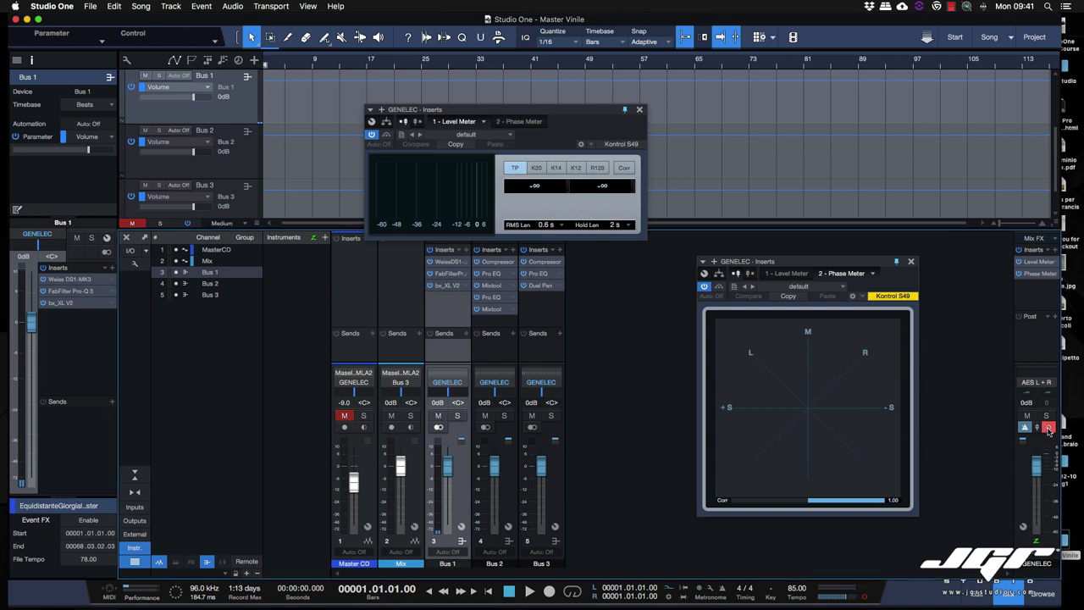
pyautogui.click(1048, 429)
pyautogui.click(1048, 429)
pyautogui.click(1049, 428)
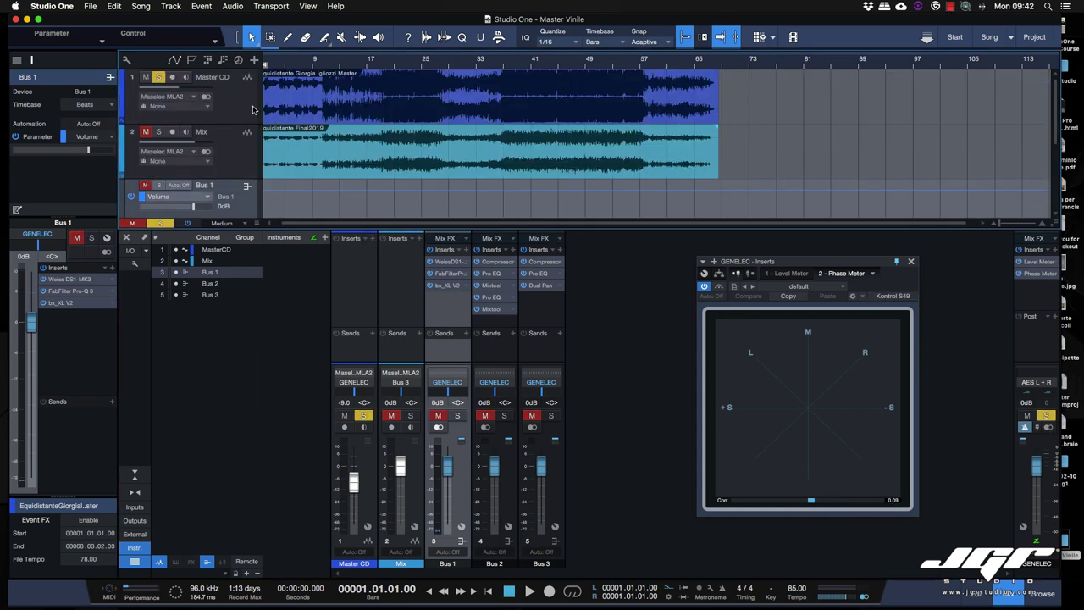
# - Reset the Master CD track's volume to 0 dB and play it from the start to check its phase correlation
pyautogui.click(251, 108)
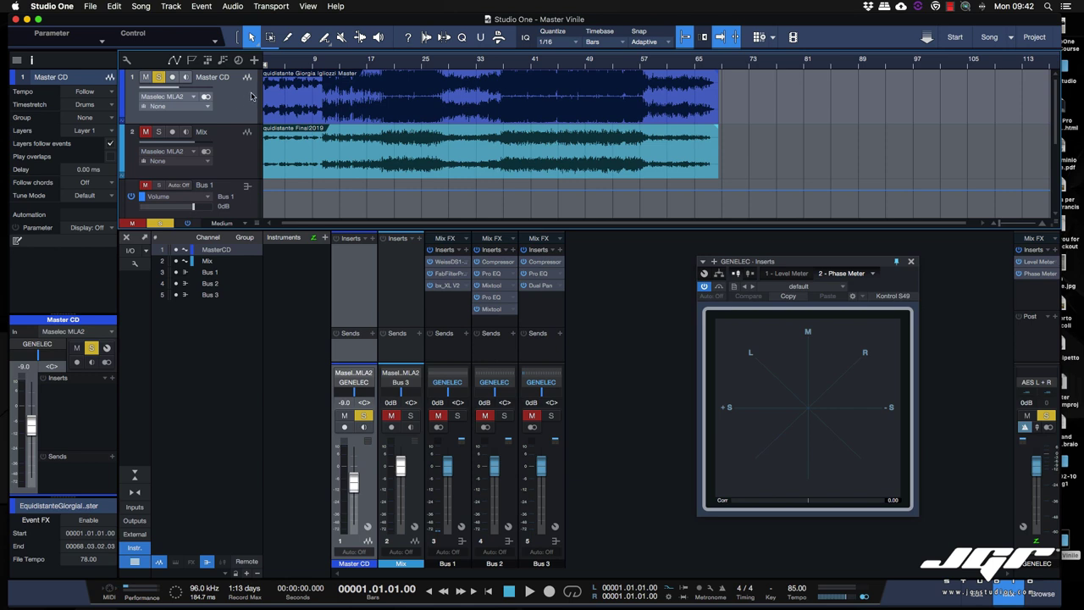
pyautogui.keyDown('super'); pyautogui.click(31, 424); pyautogui.keyUp('super')
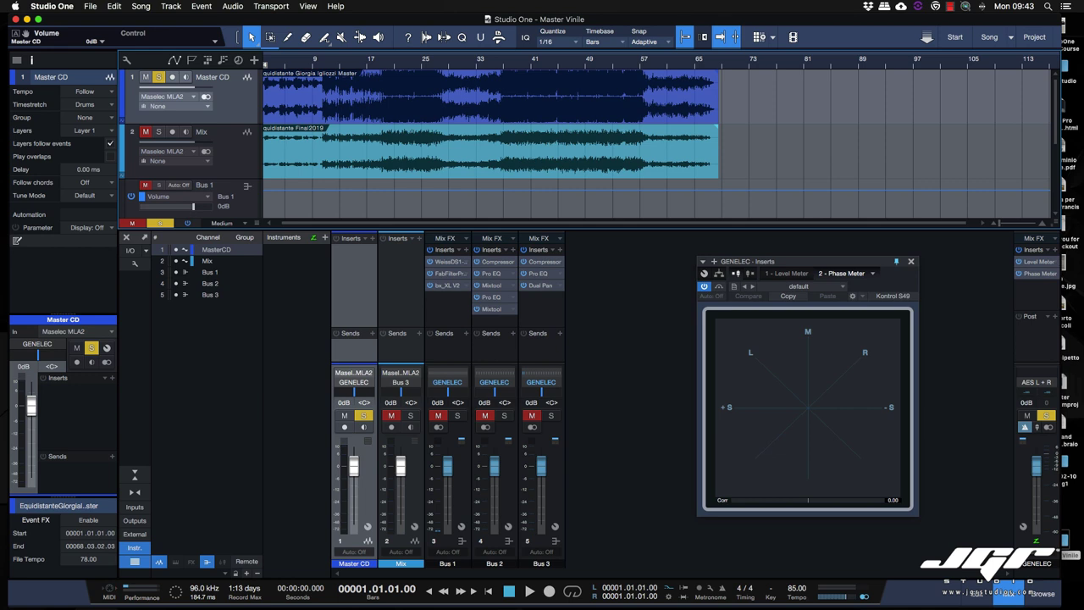
pyautogui.press('space')
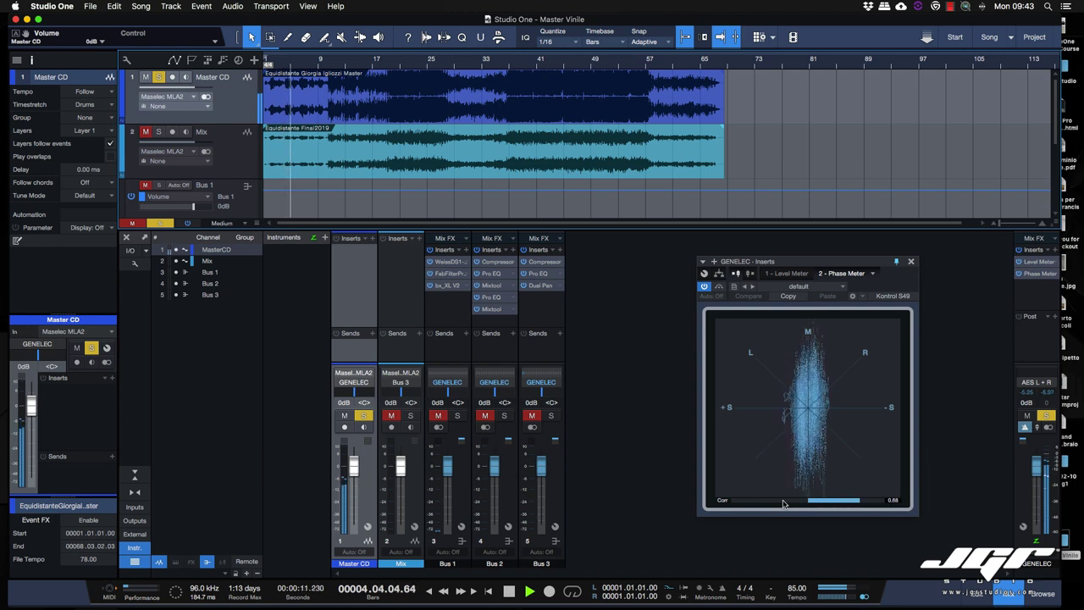
pyautogui.press('space')
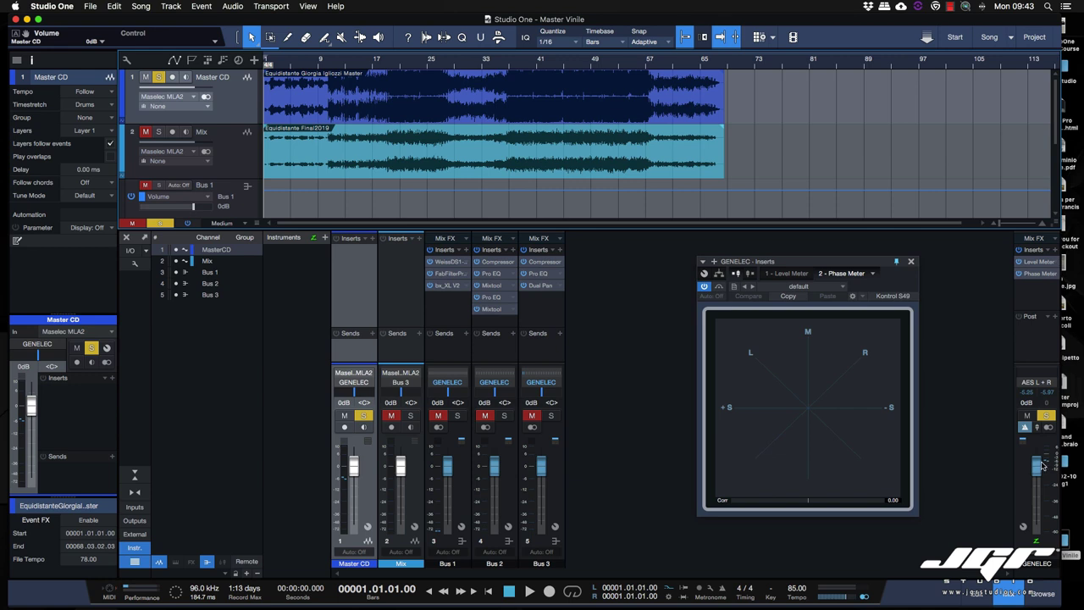
# - Play Master CD from bar 20 to check the Phase Meter and output level in the louder section
pyautogui.click(394, 62)
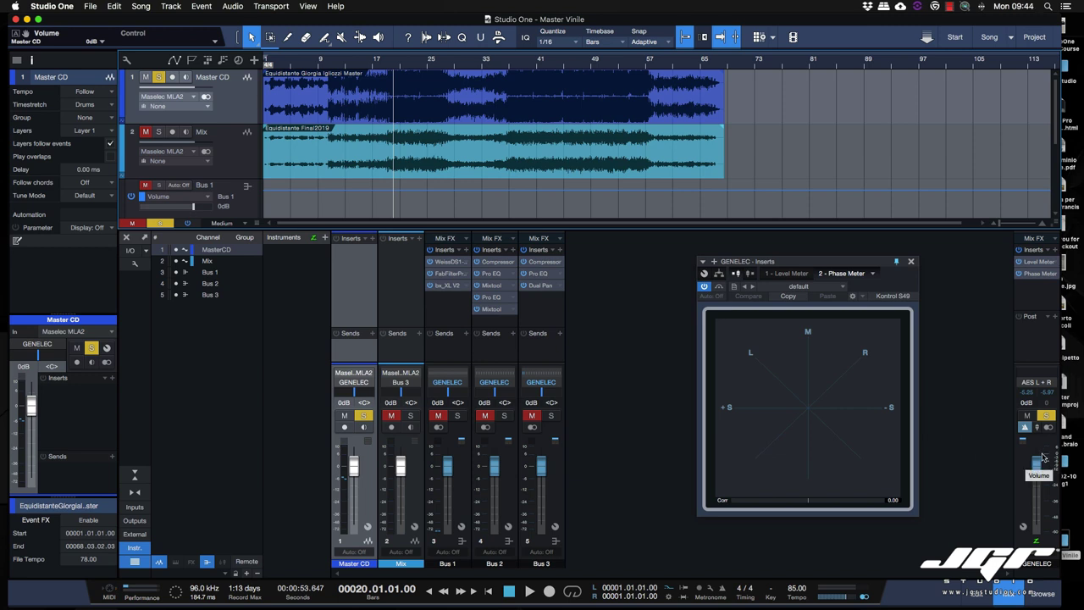
pyautogui.press('space')
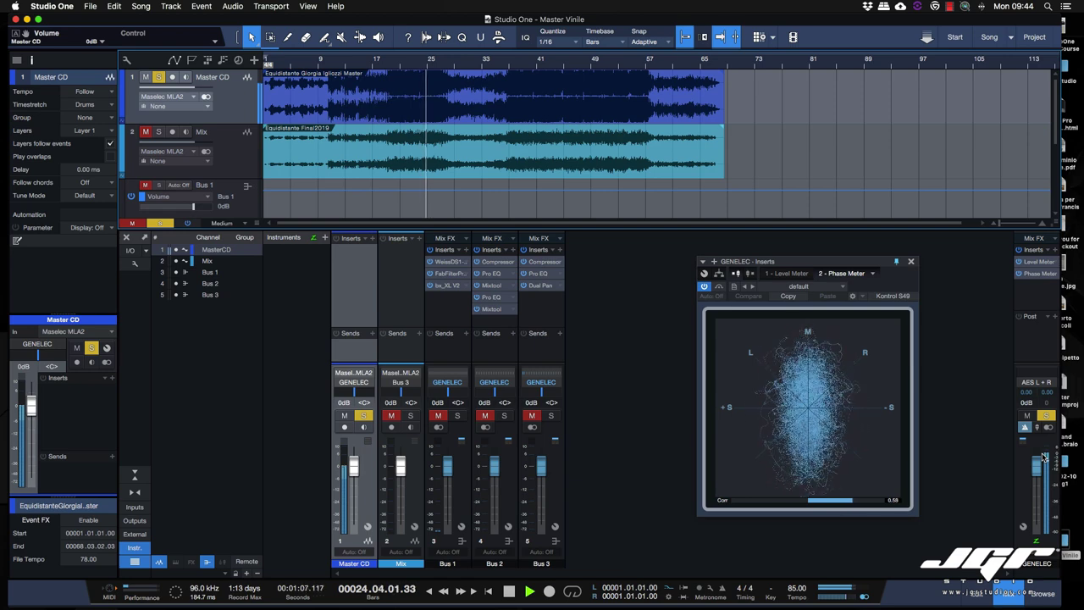
pyautogui.press('space')
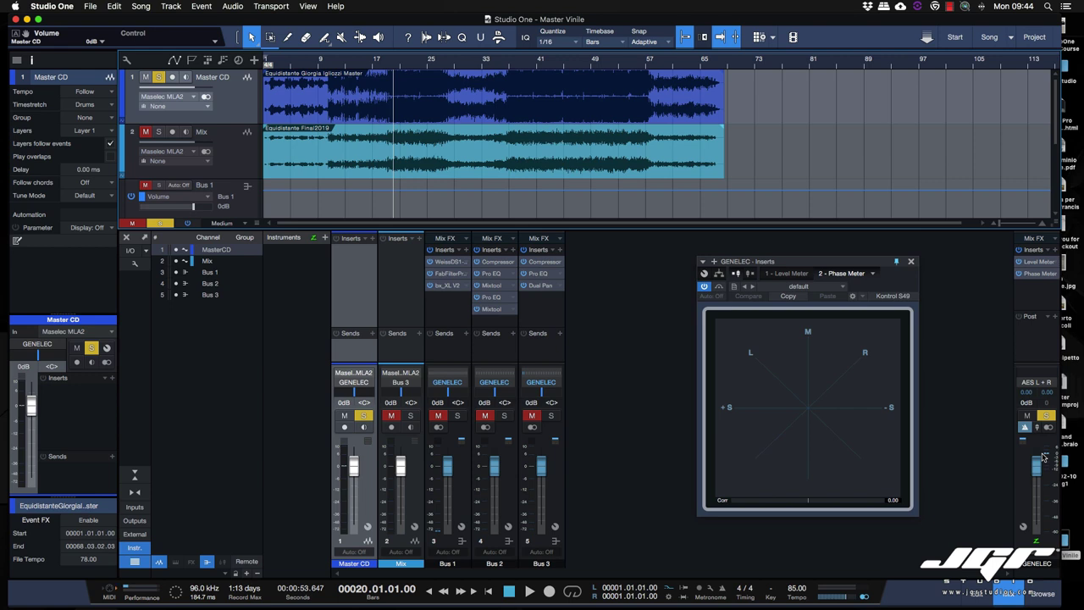
# - Set the Master CD track's volume to -9 dB
pyautogui.scroll(-2, 50, 368)
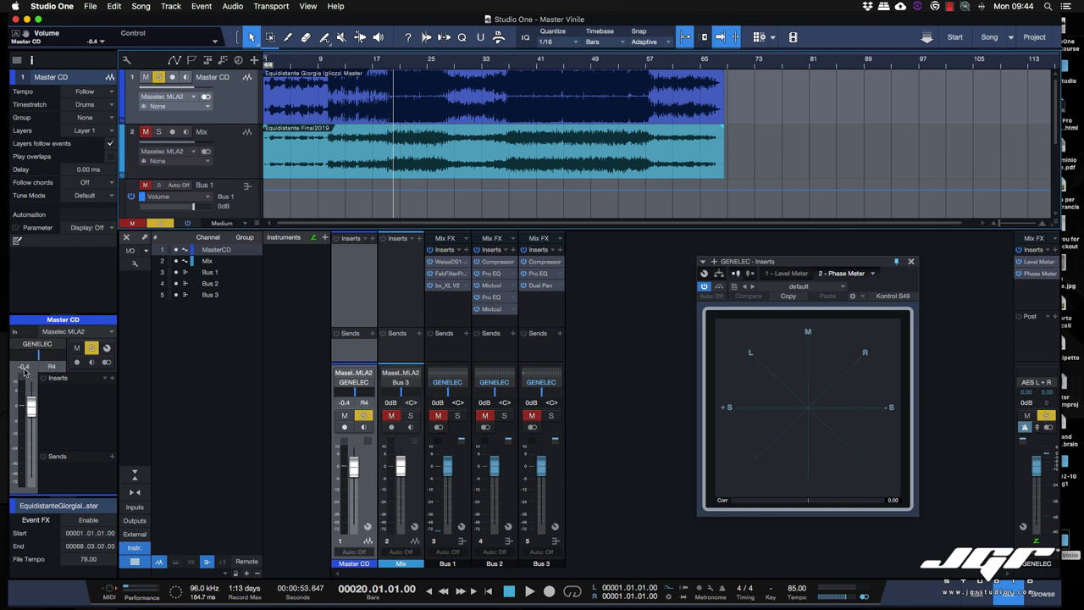
pyautogui.doubleClick(25, 367)
pyautogui.write('-9')
pyautogui.press('Return')
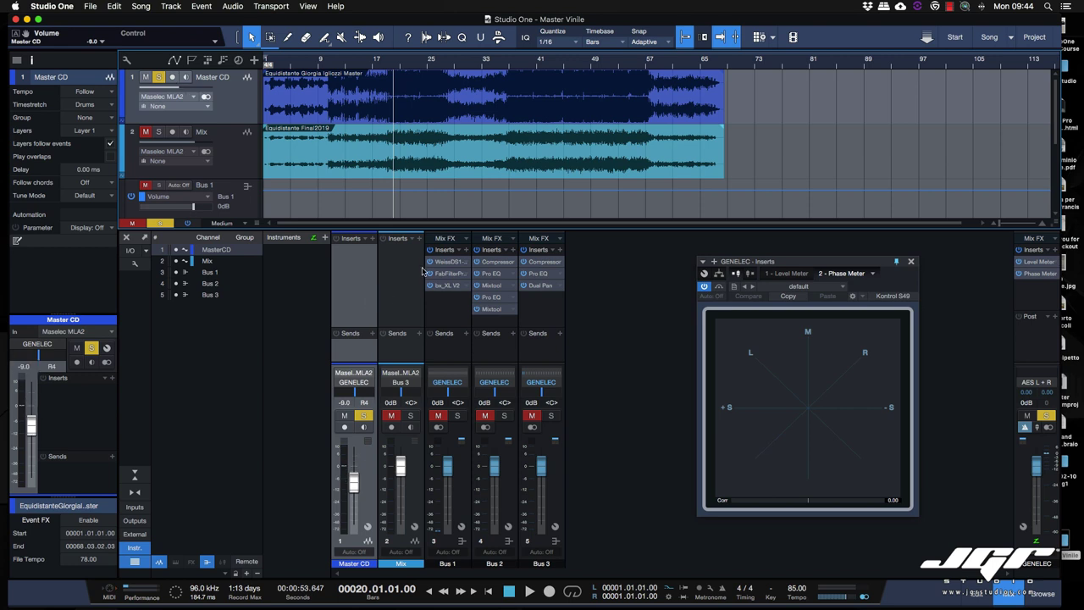
# - Replay Master CD from bar 20 at its reduced level to check the Phase Meter and output level
pyautogui.press('space')
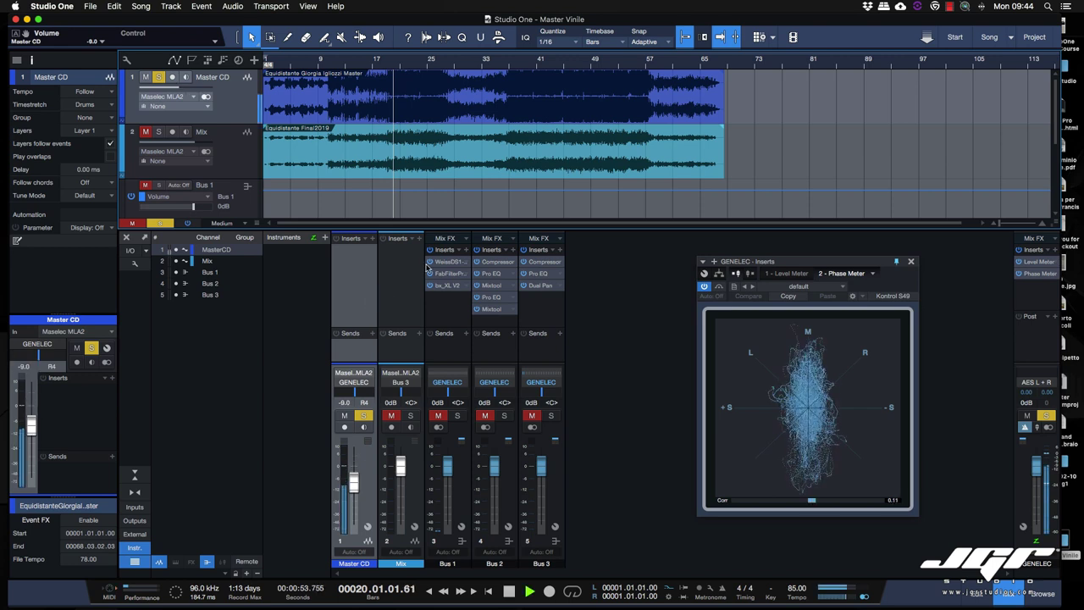
pyautogui.press('space')
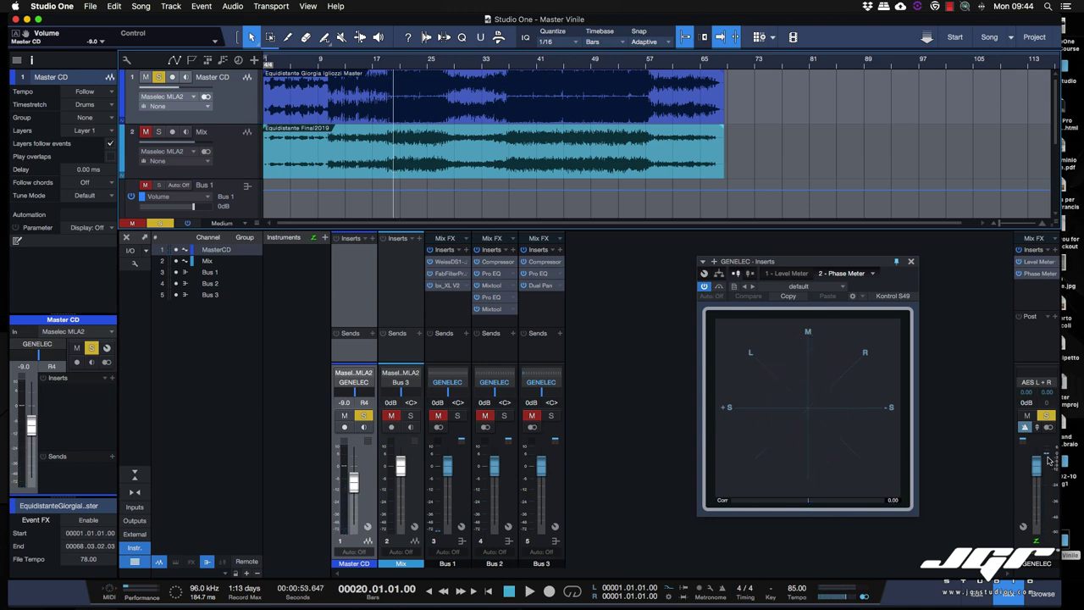
pyautogui.press('space')
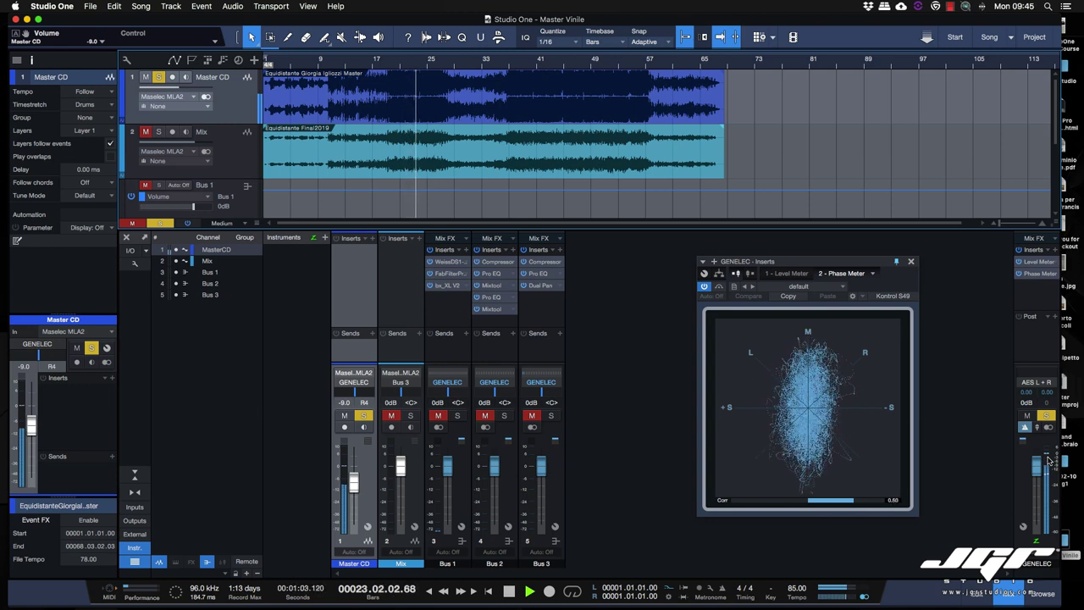
pyautogui.press('space')
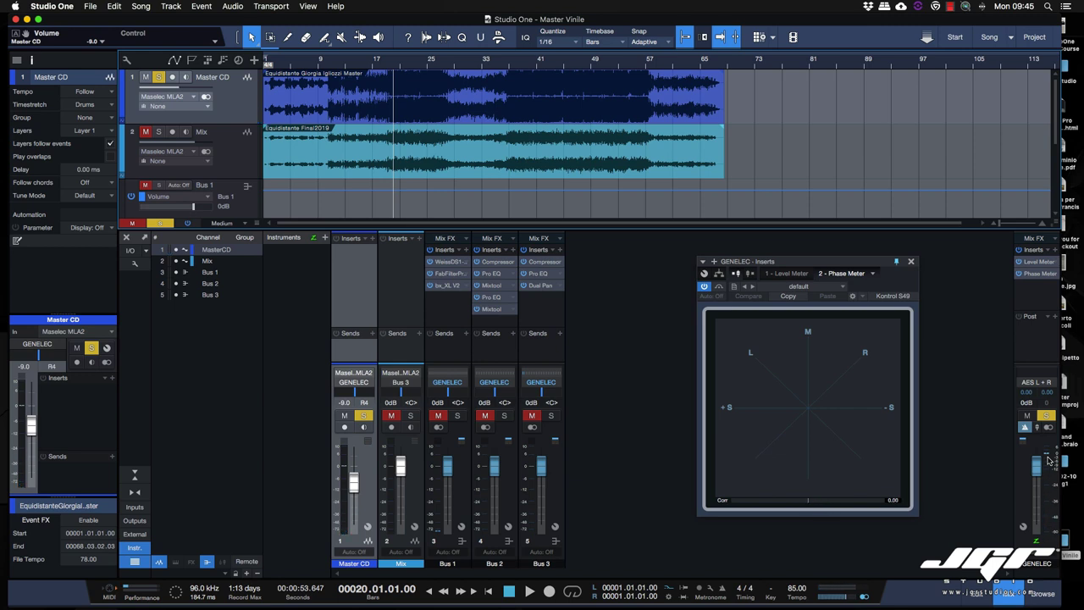
# - Increase the Mix track's height, clear all solos and route Mix directly to the GENELEC output
pyautogui.click(230, 177)
pyautogui.moveTo(229, 179); pyautogui.dragTo(281, 226)
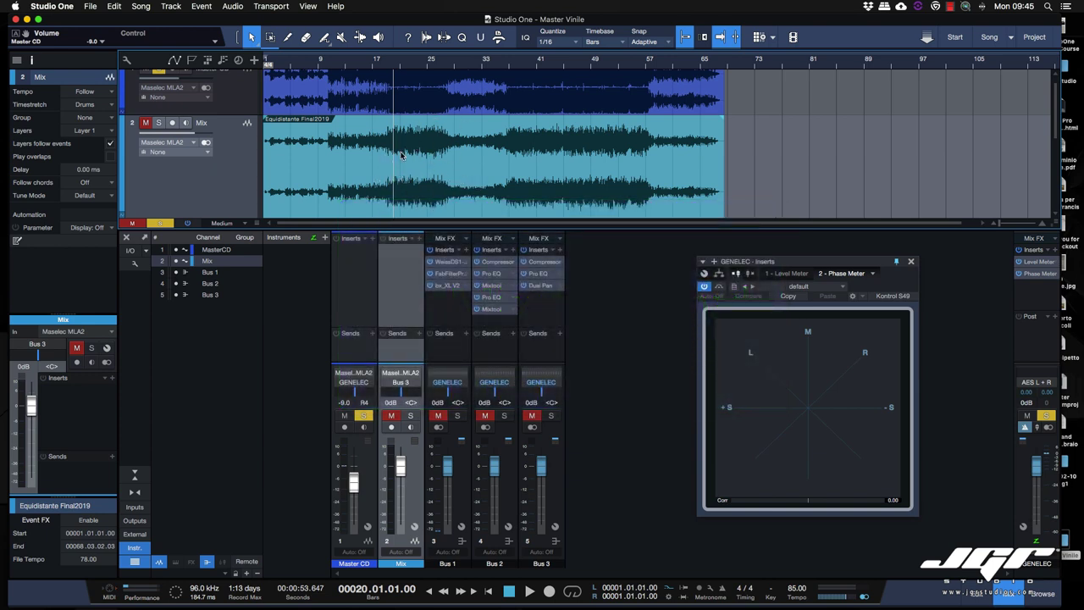
pyautogui.press('s')
pyautogui.scroll(1, 343, 180)
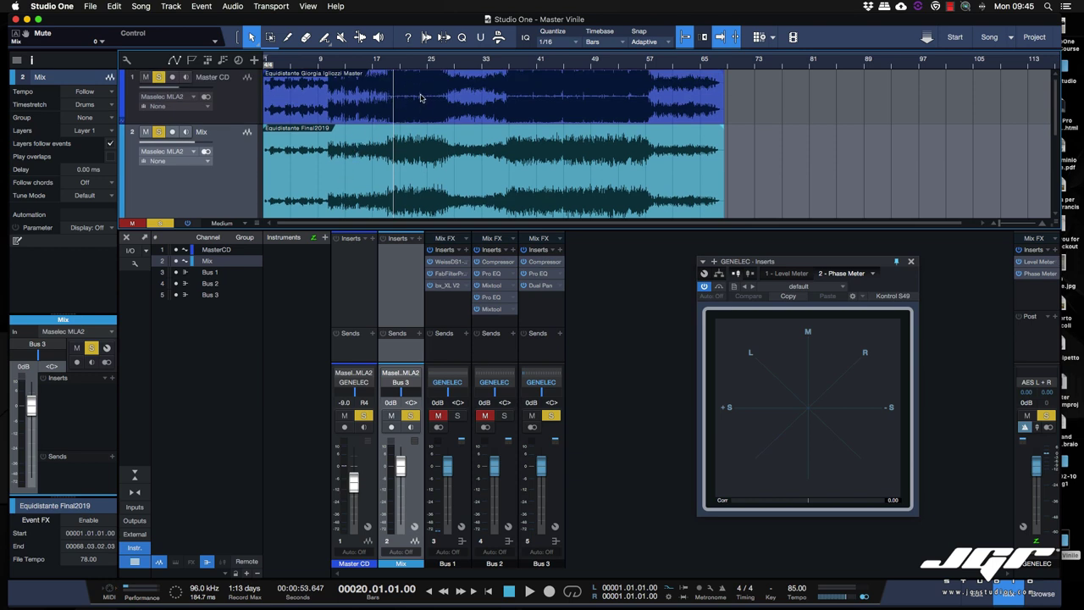
pyautogui.click(159, 222)
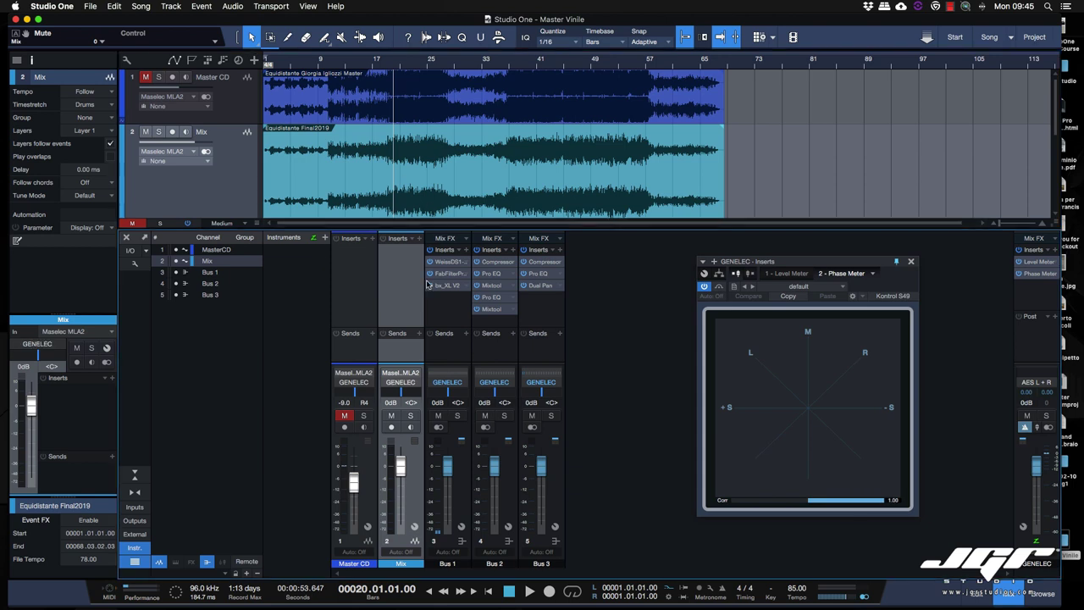
# - Play the Mix track from bar 20 to check its phase, and re-center the Master CD pan
pyautogui.press('space')
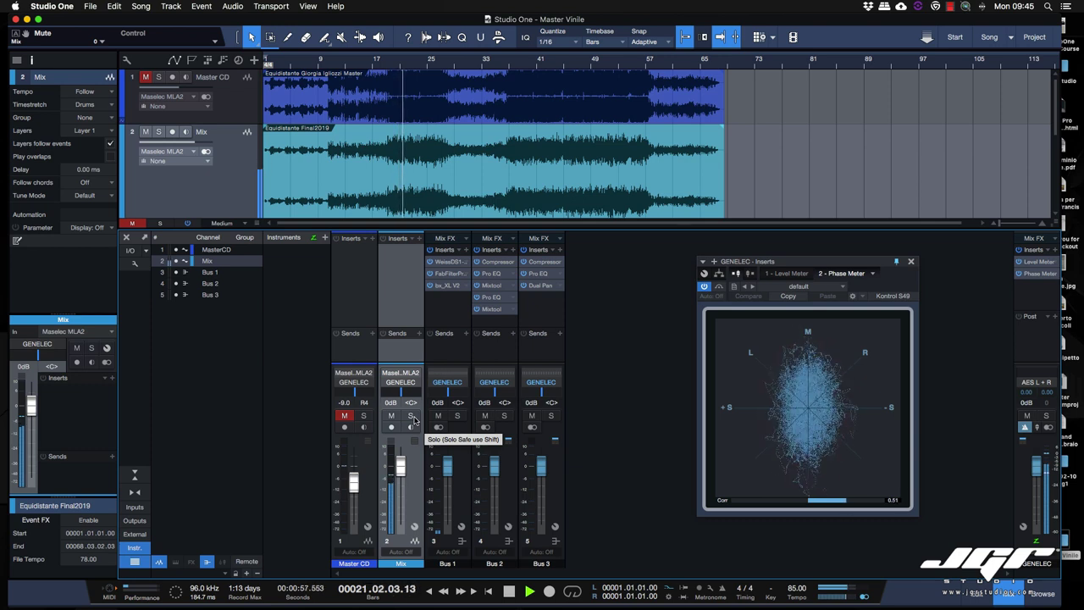
pyautogui.press('space')
pyautogui.press('Up')
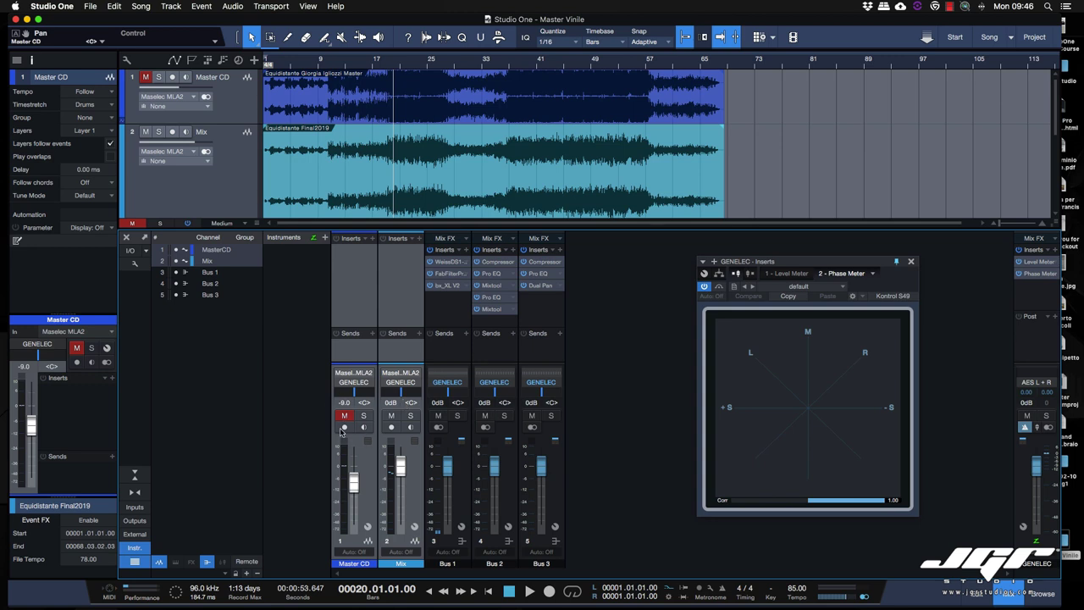
pyautogui.click(386, 428)
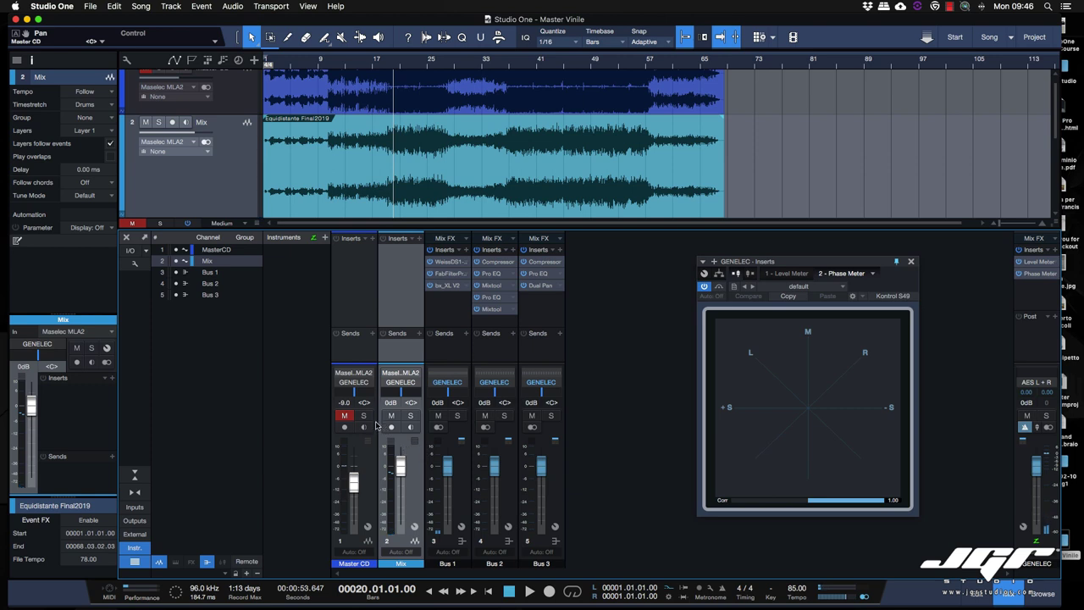
# - Compare the vinyl and CD masters on the Phase Meter during playback by switching the Master CD solo on and off
pyautogui.press('space')
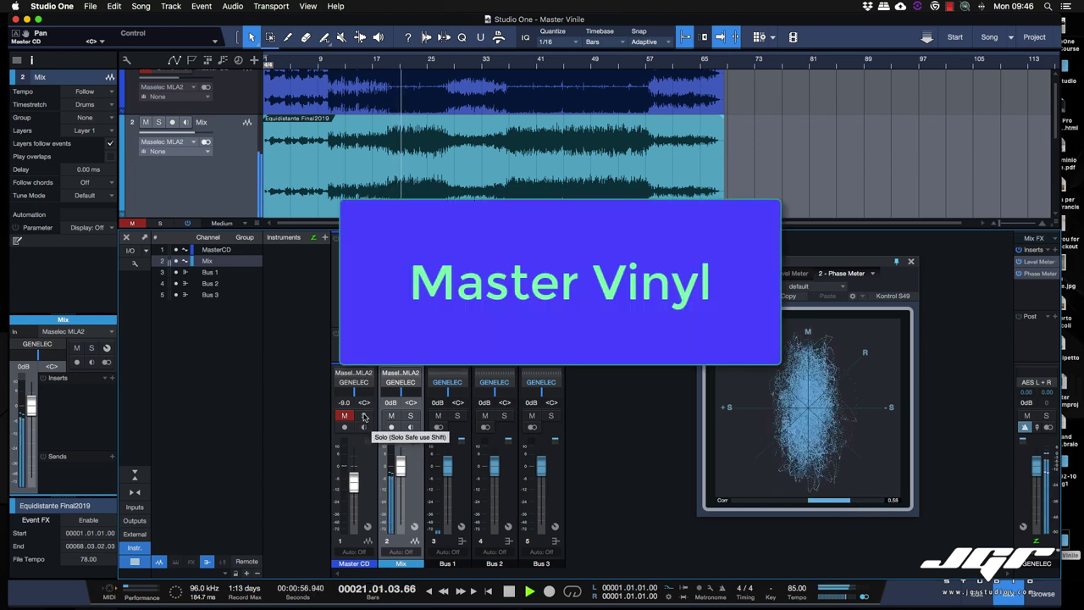
pyautogui.click(364, 416)
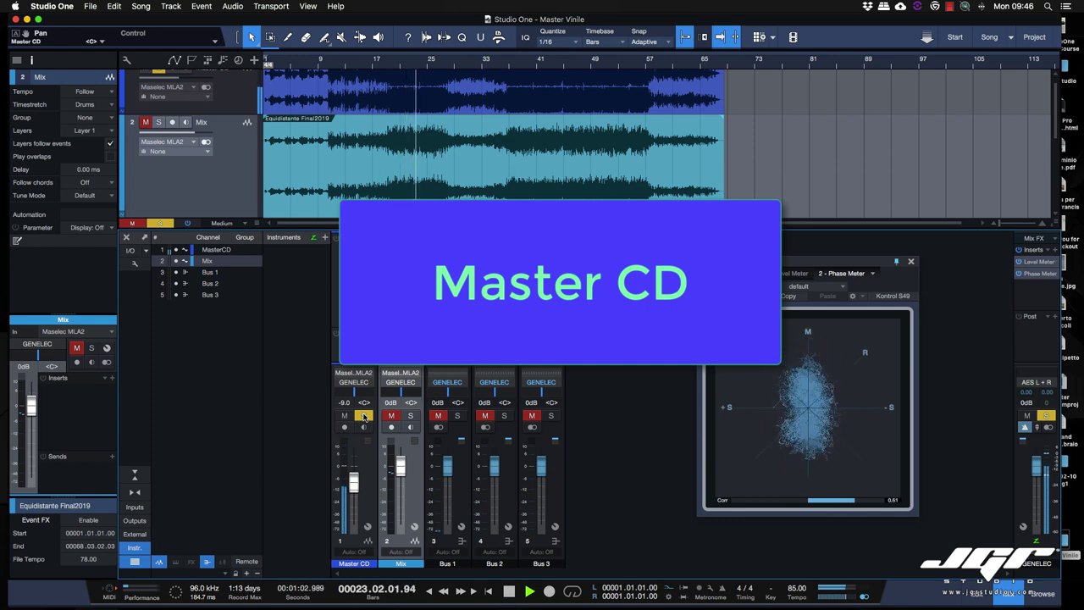
pyautogui.click(364, 416)
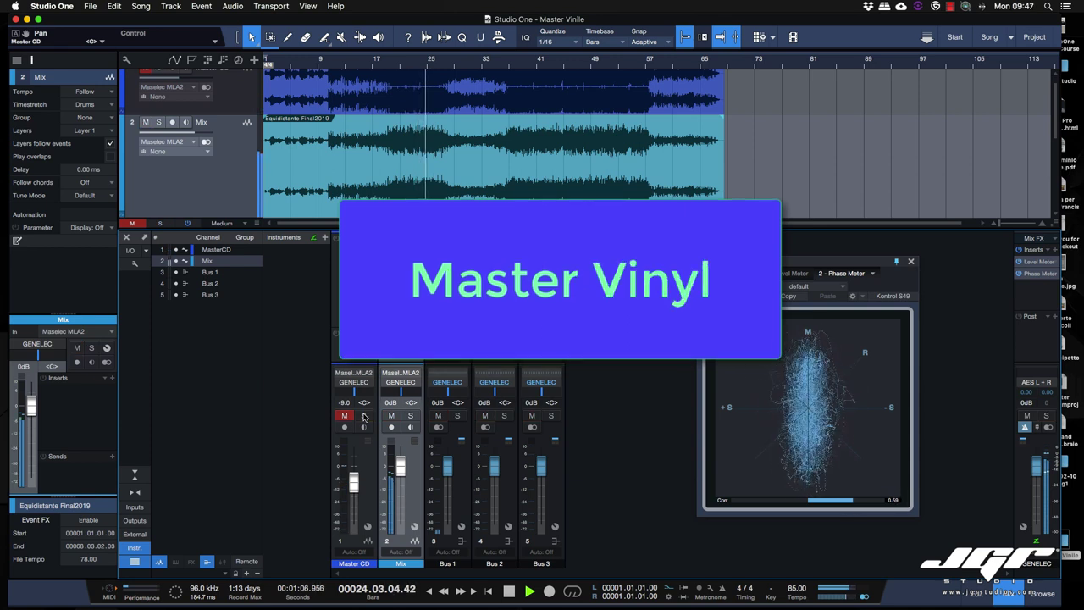
pyautogui.click(365, 416)
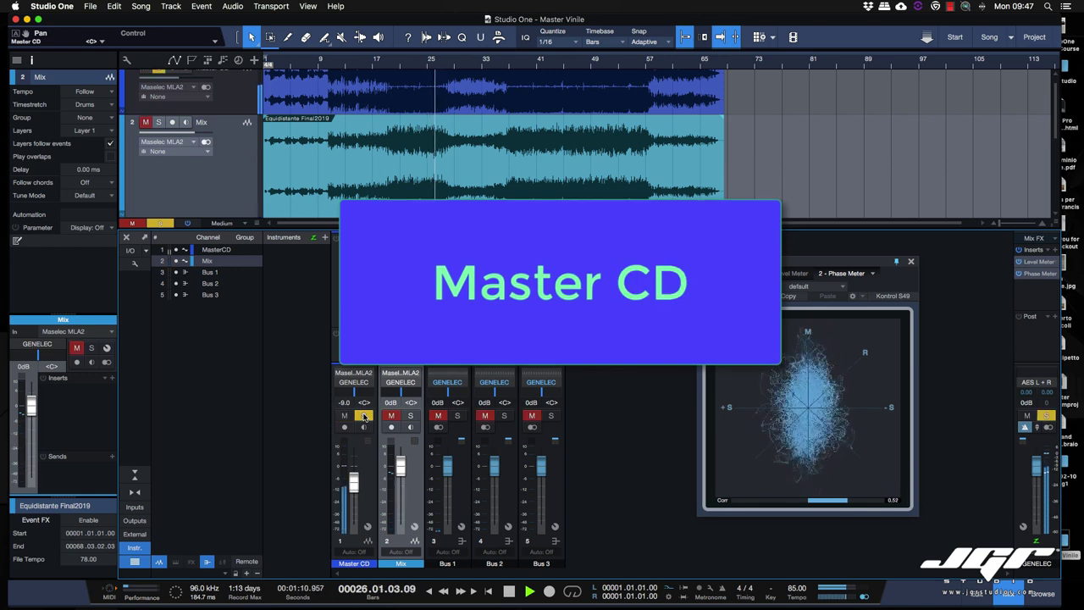
pyautogui.click(364, 415)
pyautogui.press('space')
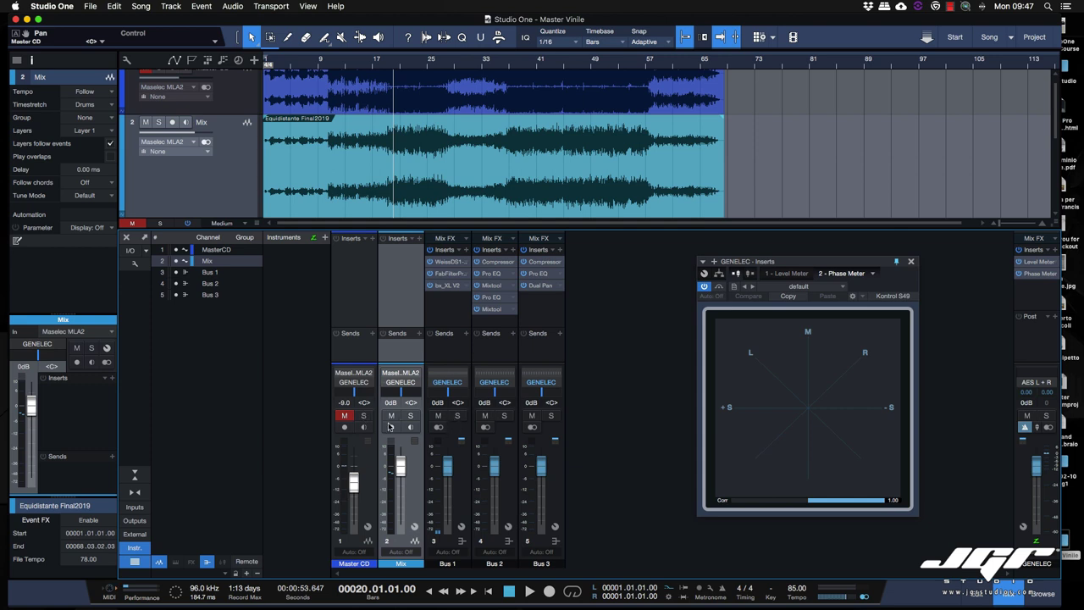
# - Route the Mix channel's output to Bus 3 and open the Compressor on that bus
pyautogui.click(400, 382)
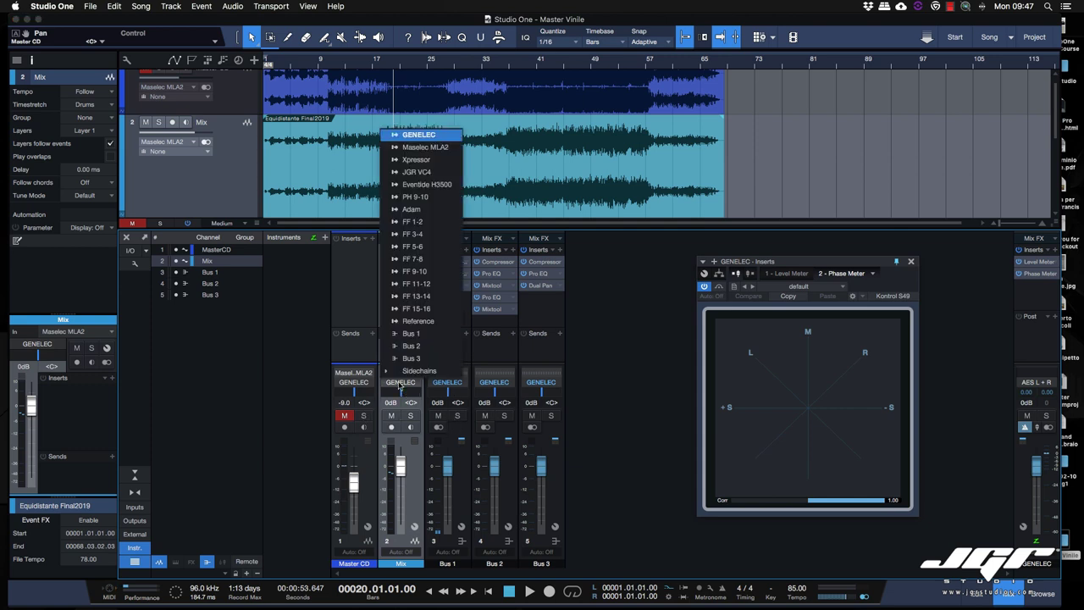
pyautogui.click(411, 358)
pyautogui.click(545, 262)
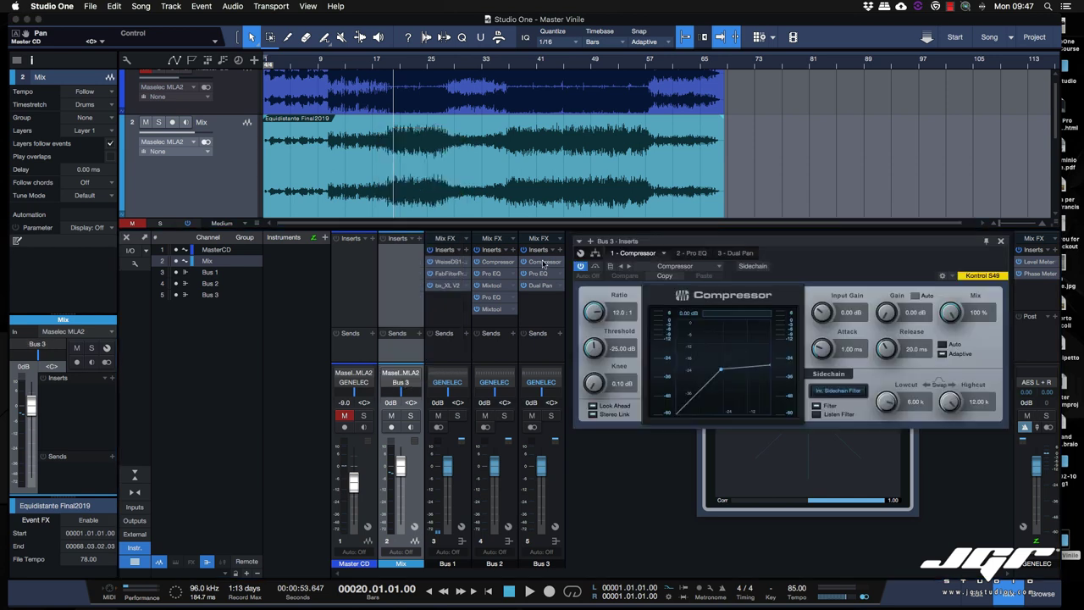
# - Show Bus 3's insert routing and examine its Pro EQ and the frequency setting of Splitter 1
pyautogui.click(600, 253)
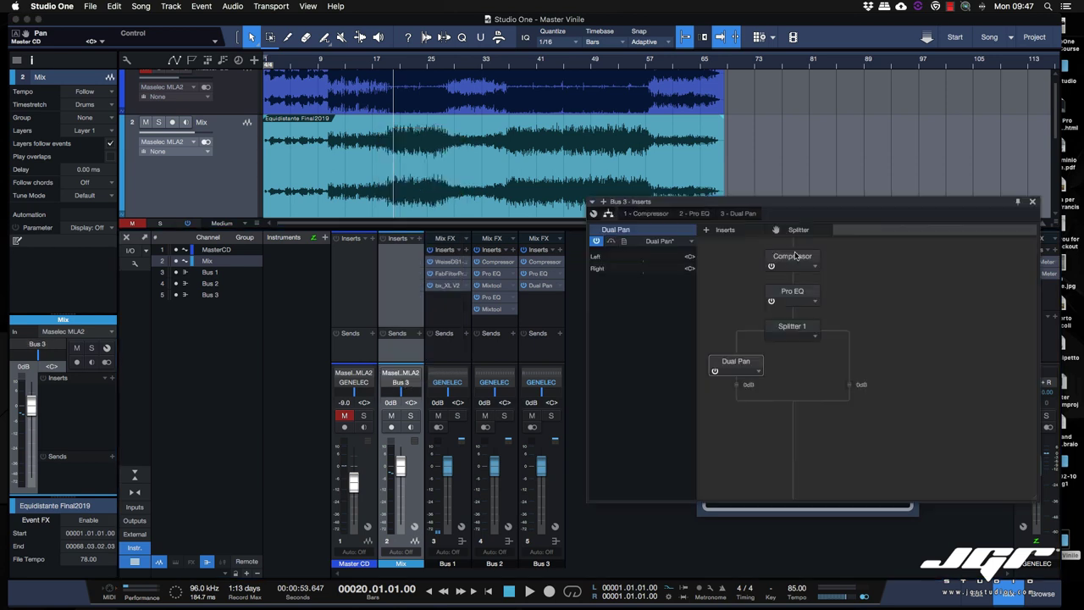
pyautogui.click(796, 294)
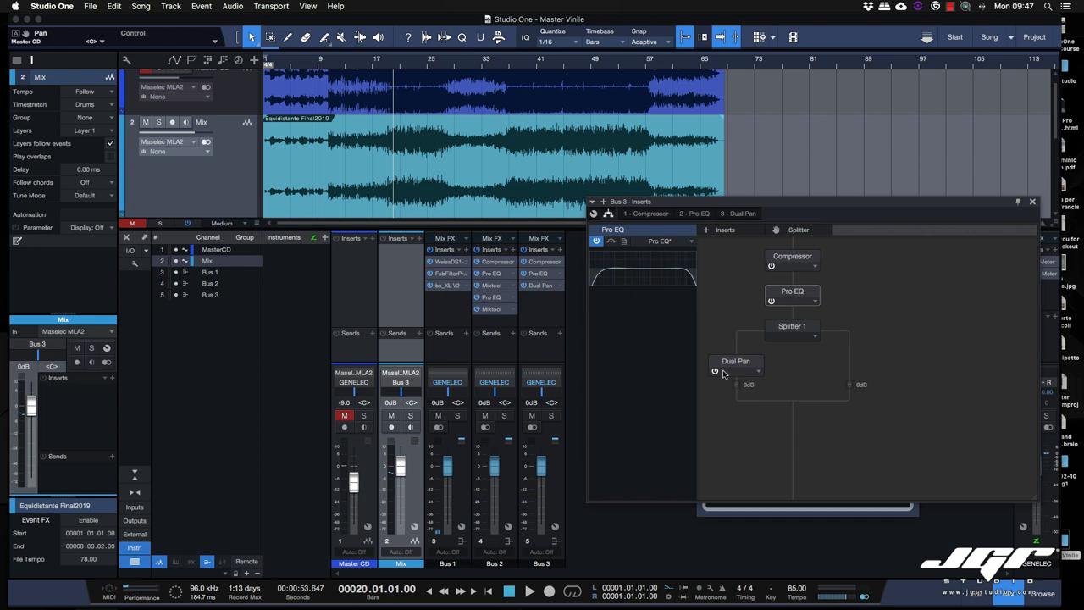
pyautogui.click(792, 326)
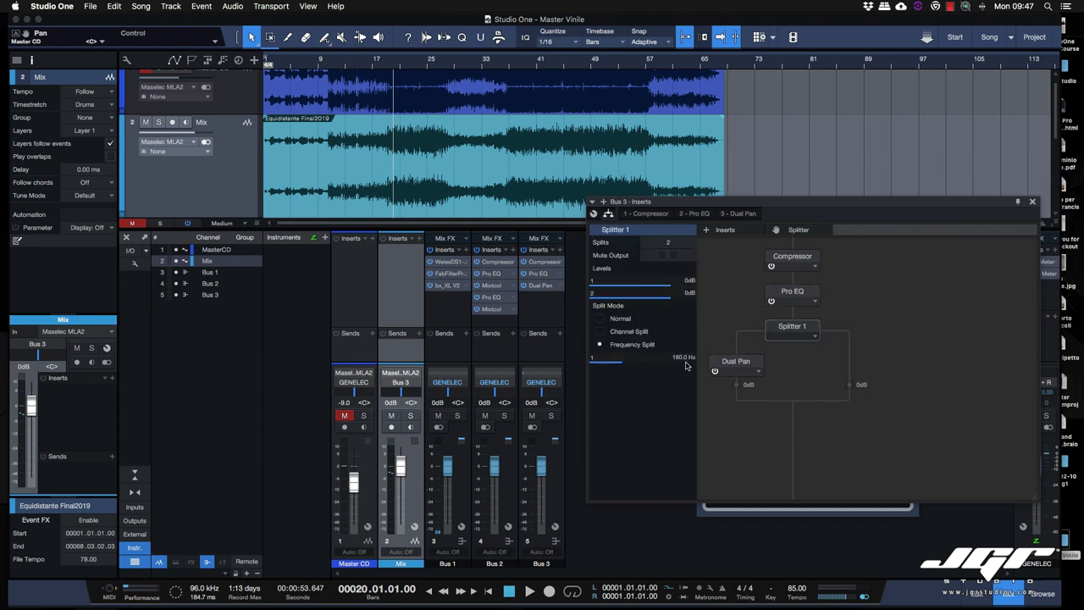
pyautogui.moveTo(684, 362)
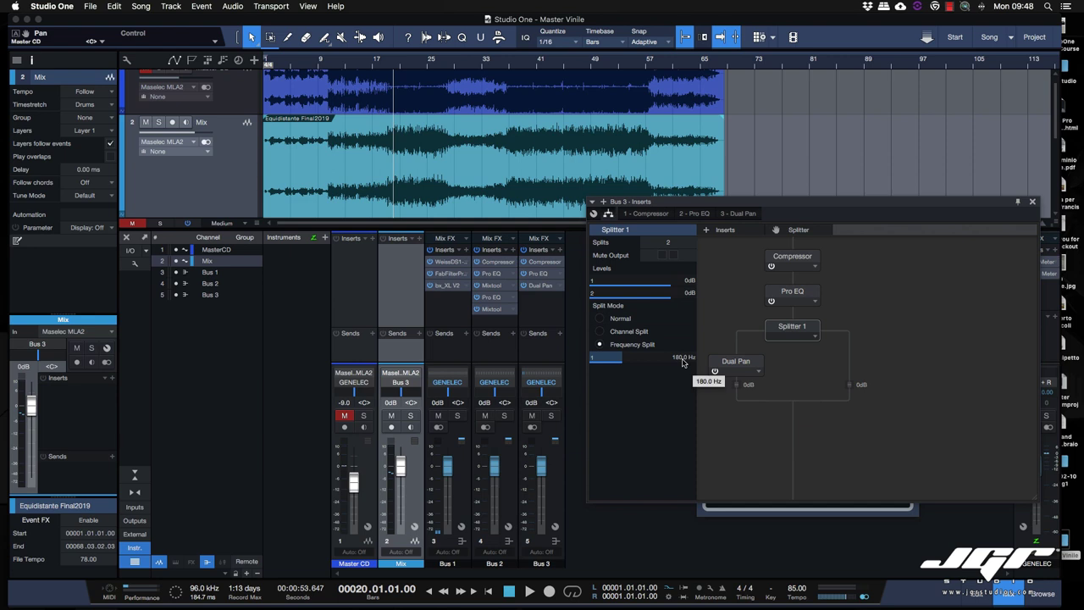
# - Play the mix from bar 20 and compare it with all of Bus 3's inserts bypassed and active
pyautogui.press('space')
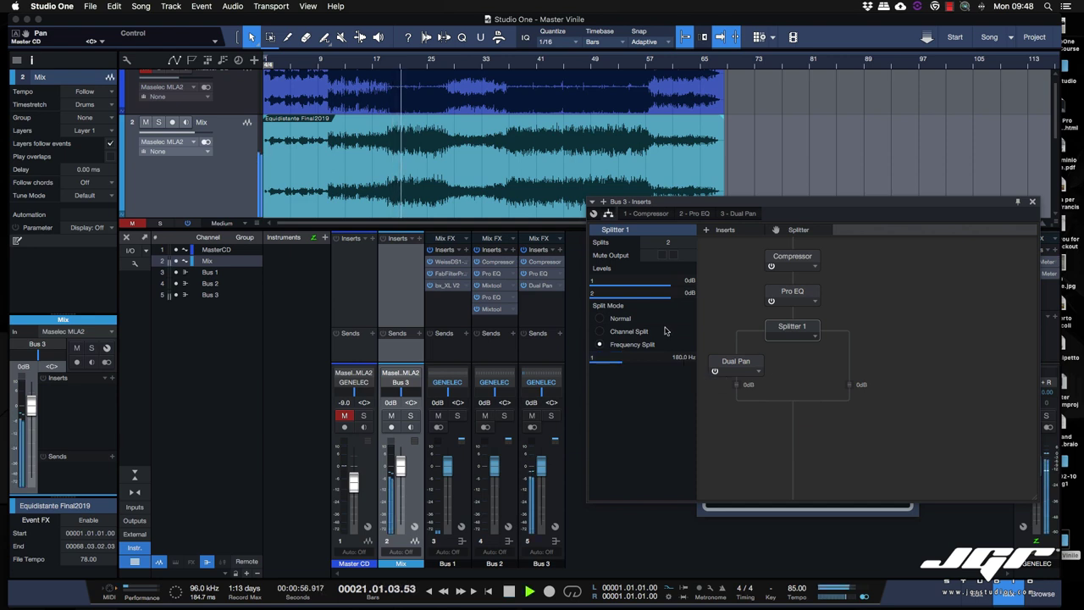
pyautogui.click(524, 252)
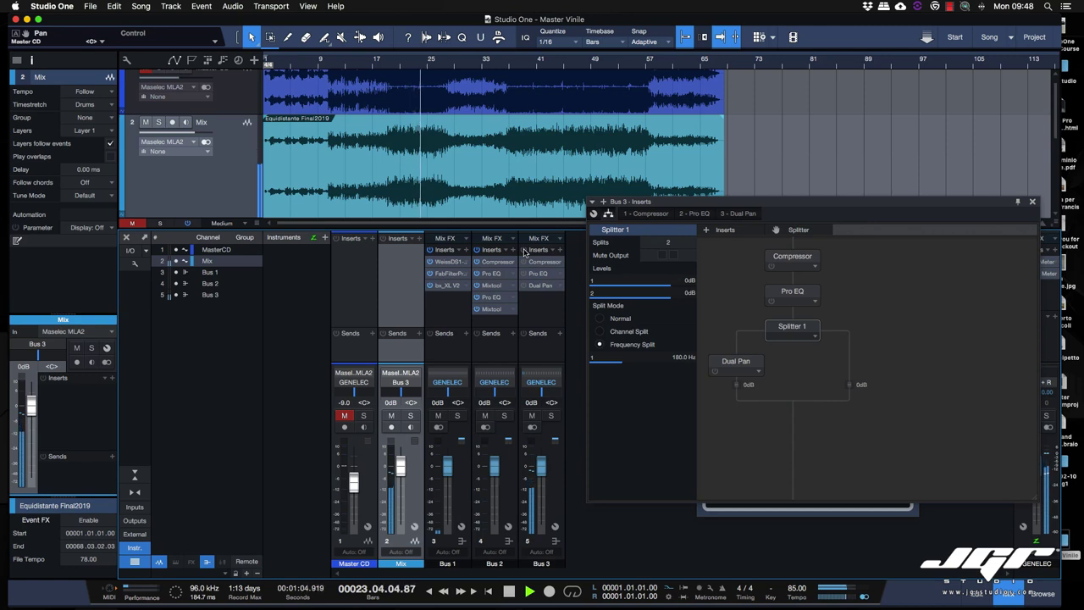
pyautogui.click(524, 251)
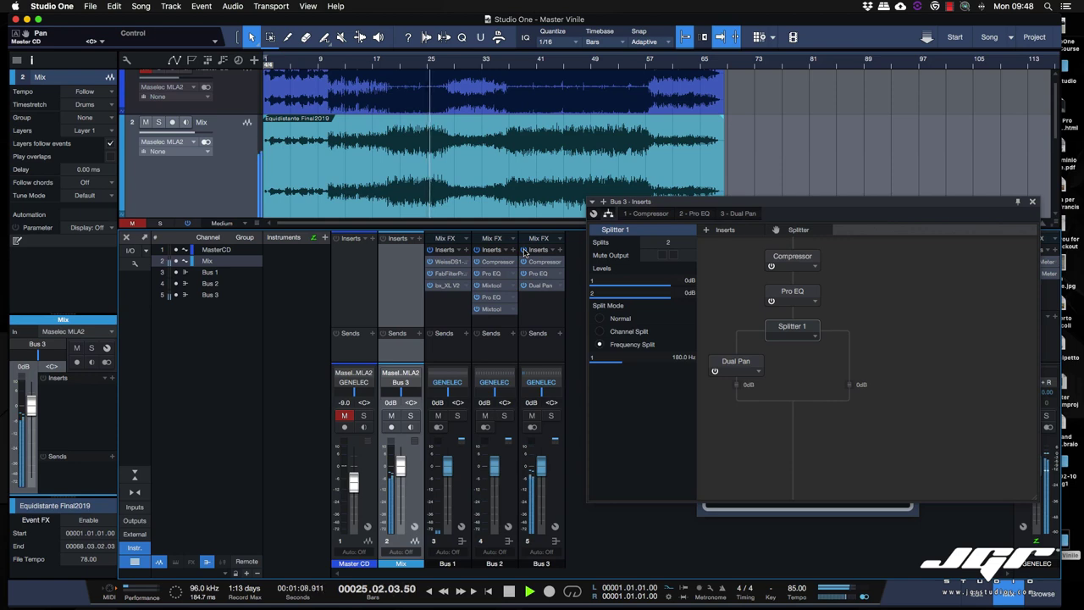
pyautogui.press('space')
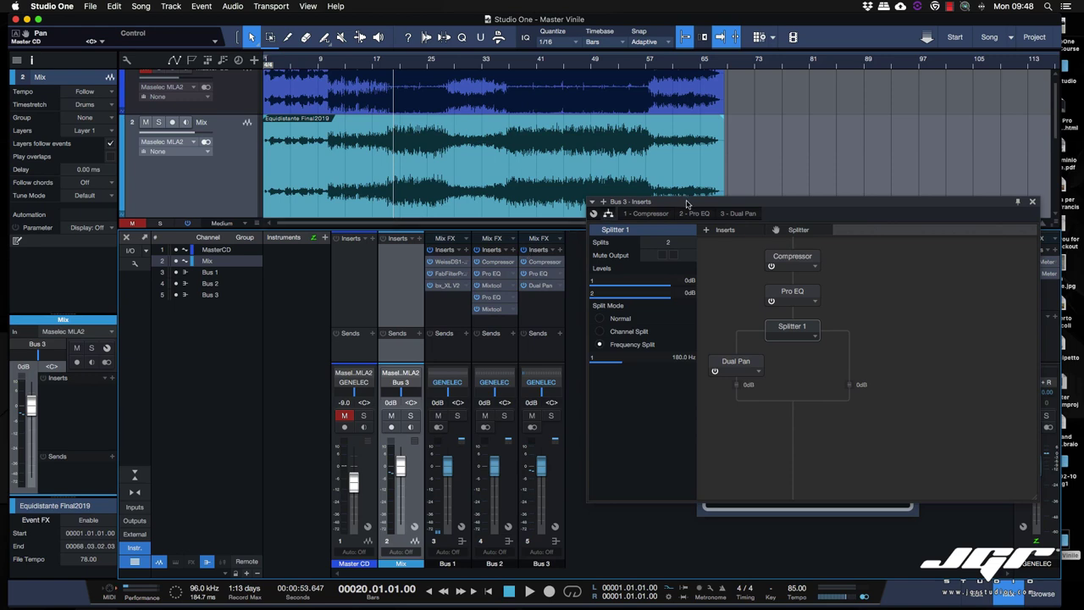
# - Close Bus 3's insert routing and route the Mix channel's output to Bus 2
pyautogui.moveTo(685, 204); pyautogui.dragTo(672, 183)
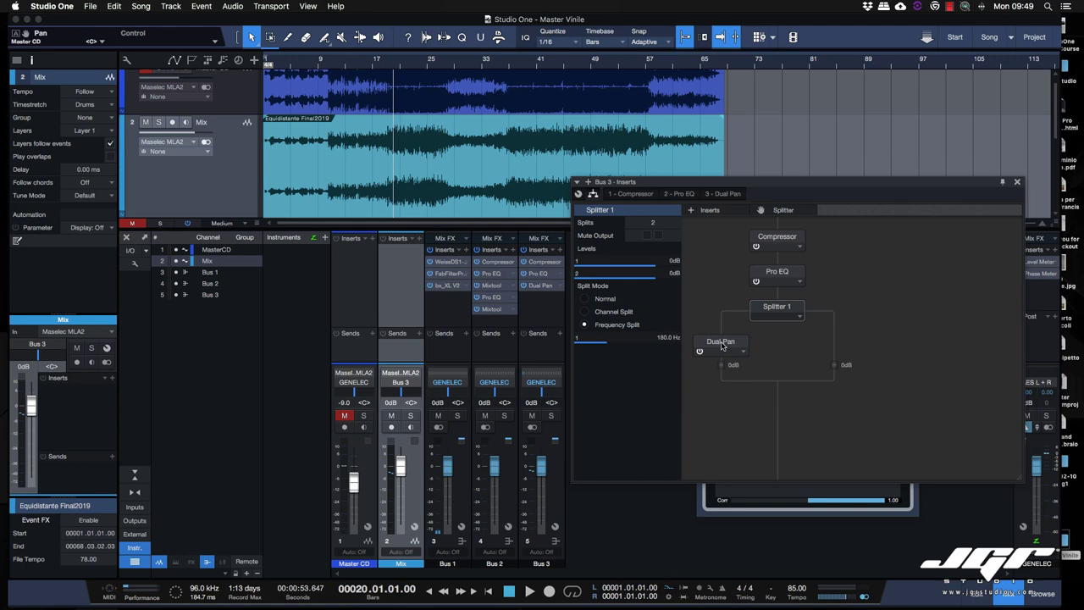
pyautogui.doubleClick(785, 270)
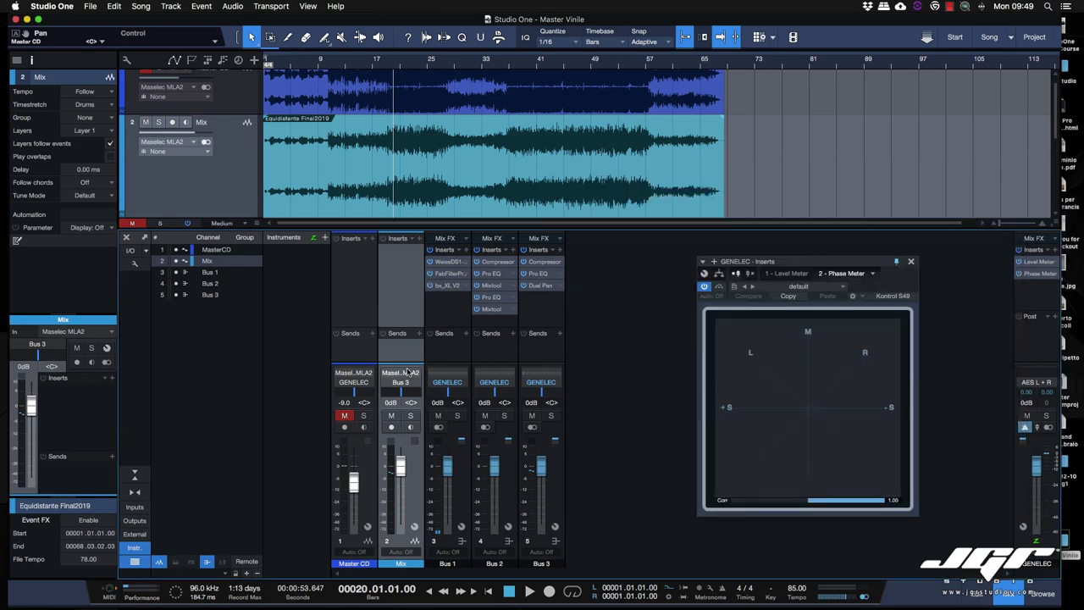
pyautogui.click(400, 384)
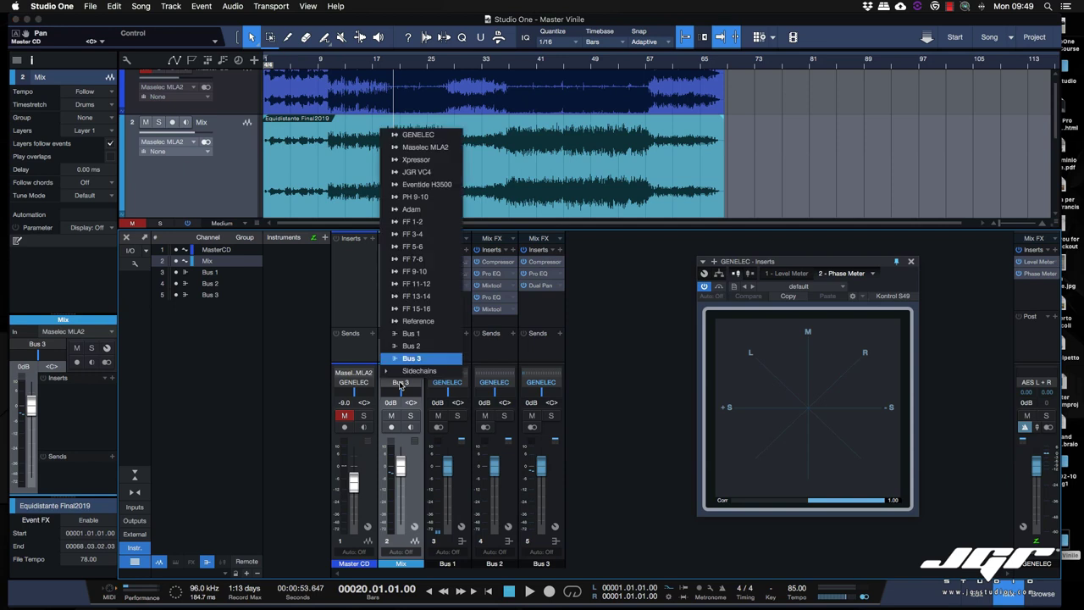
pyautogui.click(424, 358)
# - Show Bus 2's insert routing and examine the curves of the Pro EQ on the splitter branch and the Pro EQ after the Compressor
pyautogui.click(496, 353)
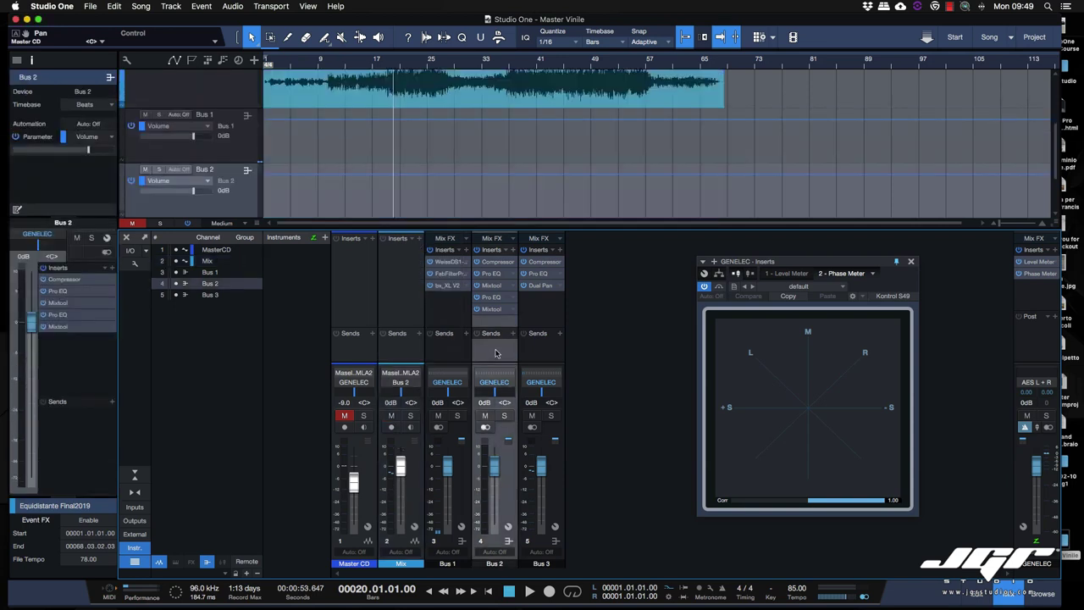
pyautogui.click(494, 266)
pyautogui.click(799, 364)
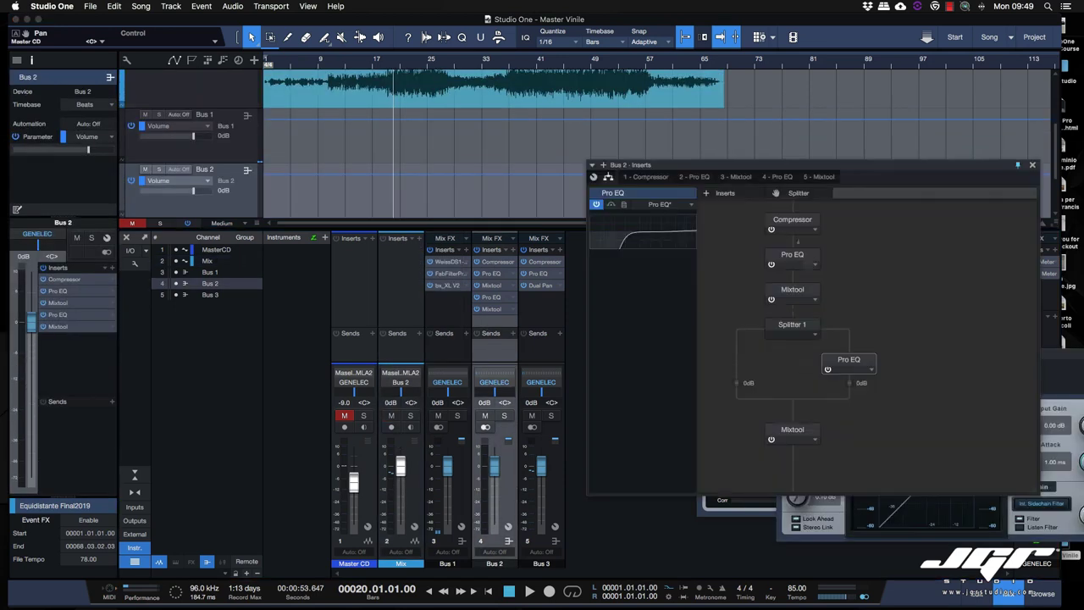
pyautogui.moveTo(839, 165); pyautogui.dragTo(779, 147)
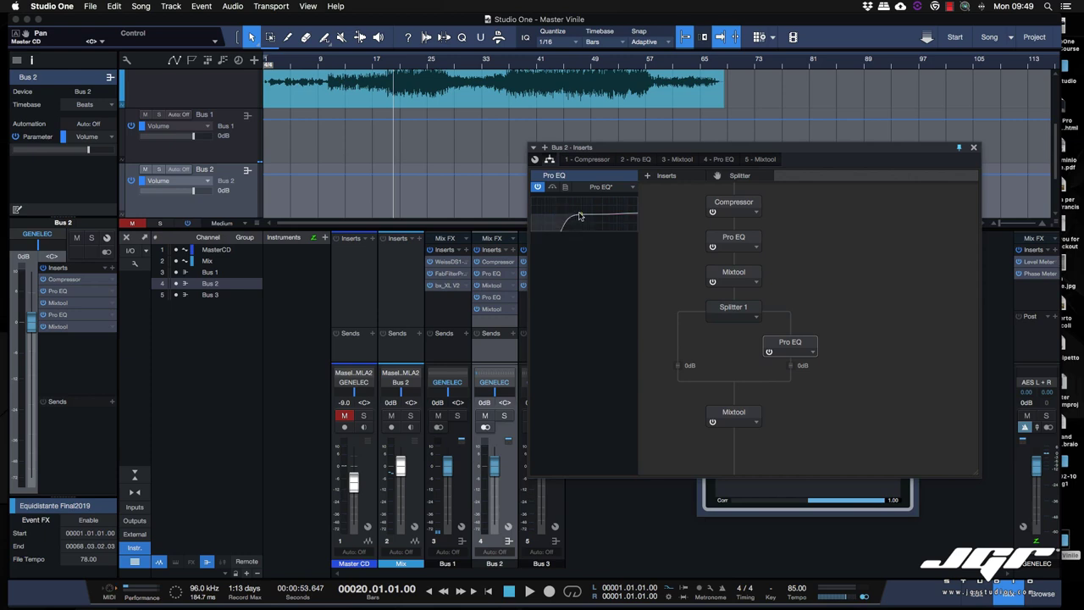
pyautogui.moveTo(568, 217)
pyautogui.moveTo(628, 149); pyautogui.dragTo(663, 158)
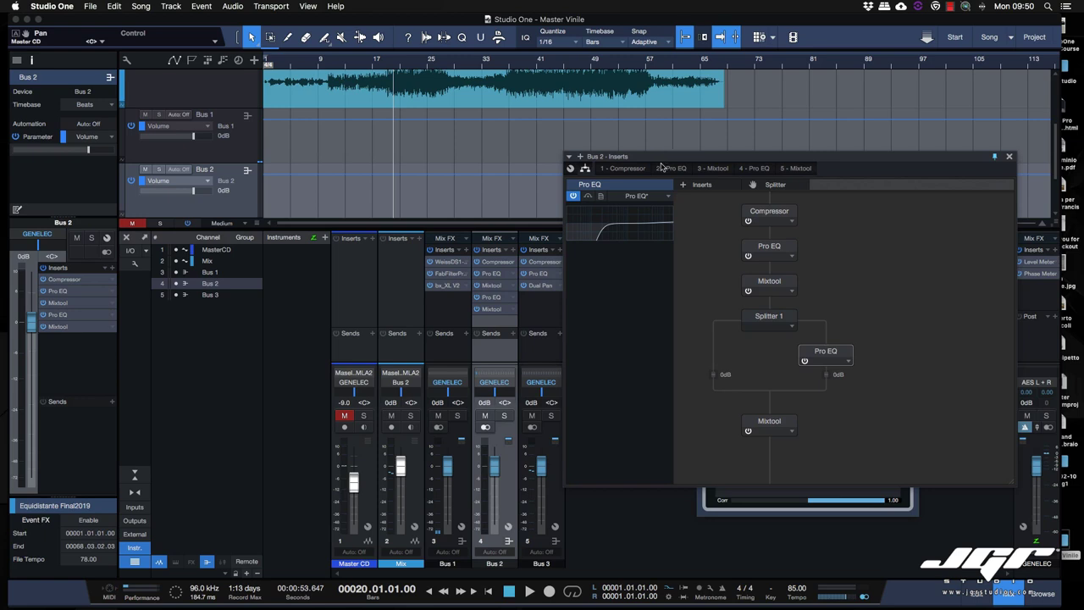
pyautogui.moveTo(663, 168)
pyautogui.mouseDown()
pyautogui.moveTo(634, 171)
pyautogui.moveTo(647, 172)
pyautogui.mouseUp()
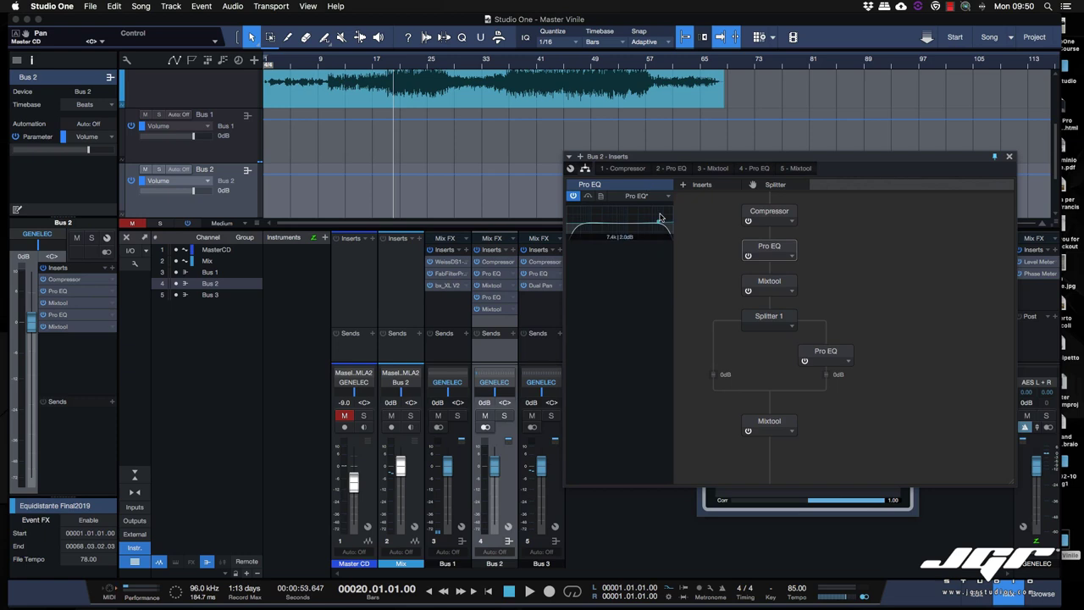
# - During playback, compare the sound with all Bus 2 inserts bypassed and active, and do the same for the Pro EQ after the Compressor
pyautogui.press('space')
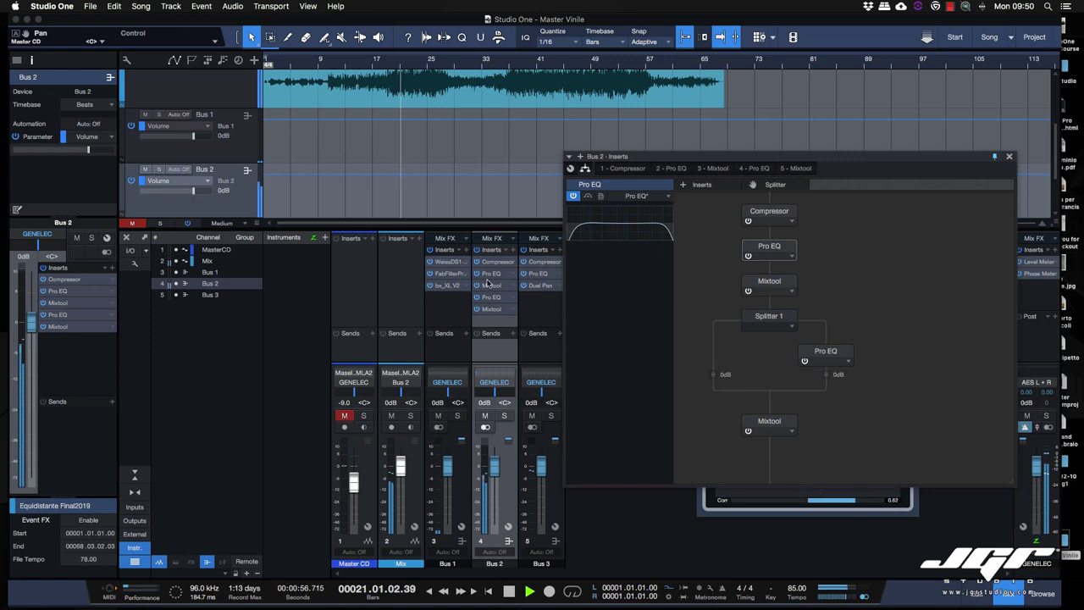
pyautogui.click(476, 251)
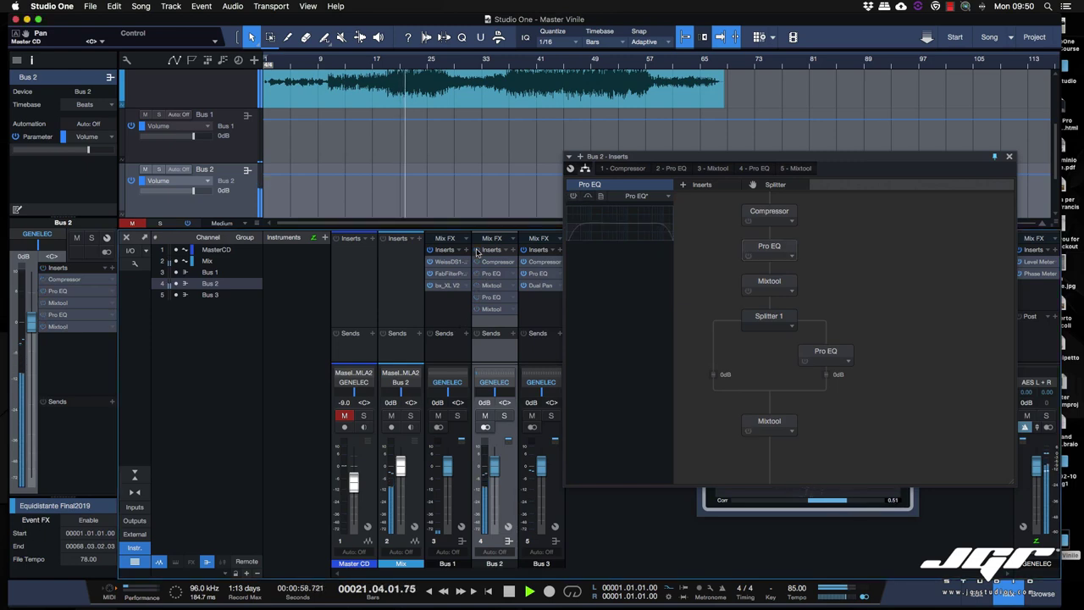
pyautogui.click(477, 250)
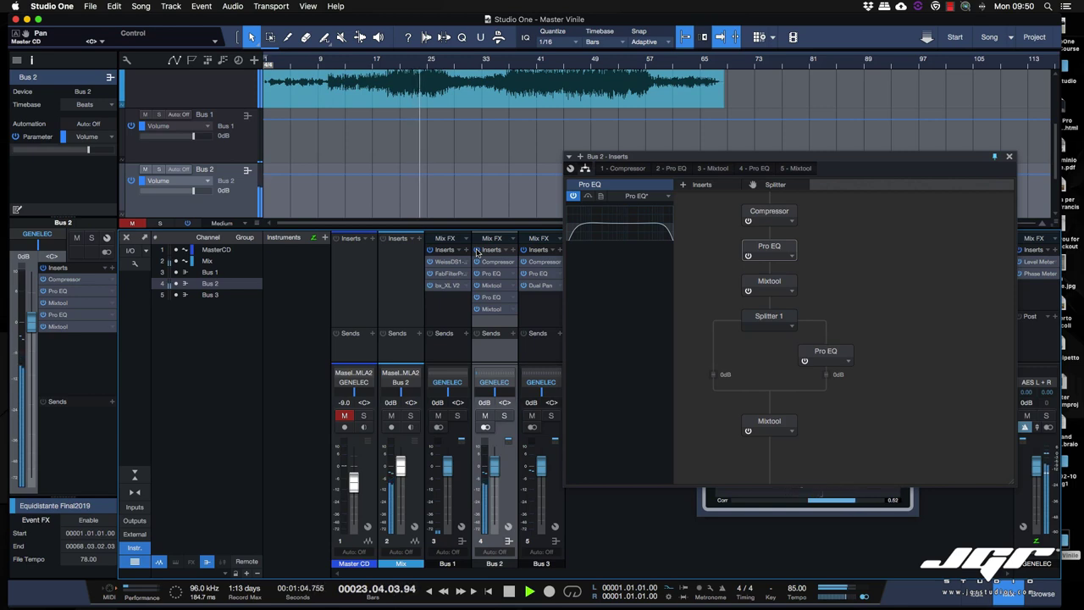
pyautogui.click(747, 256)
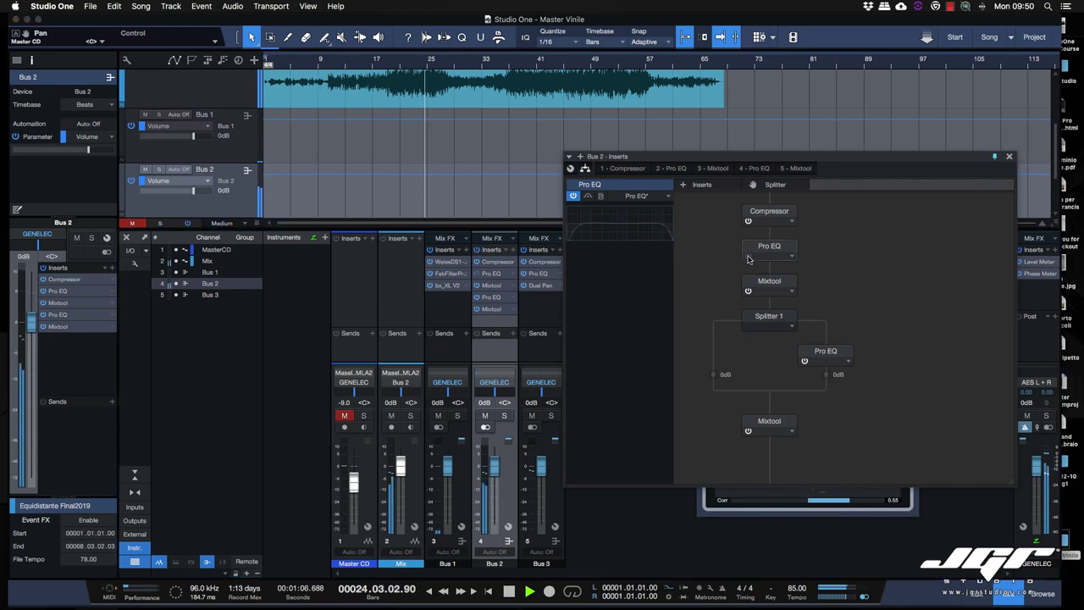
pyautogui.click(748, 256)
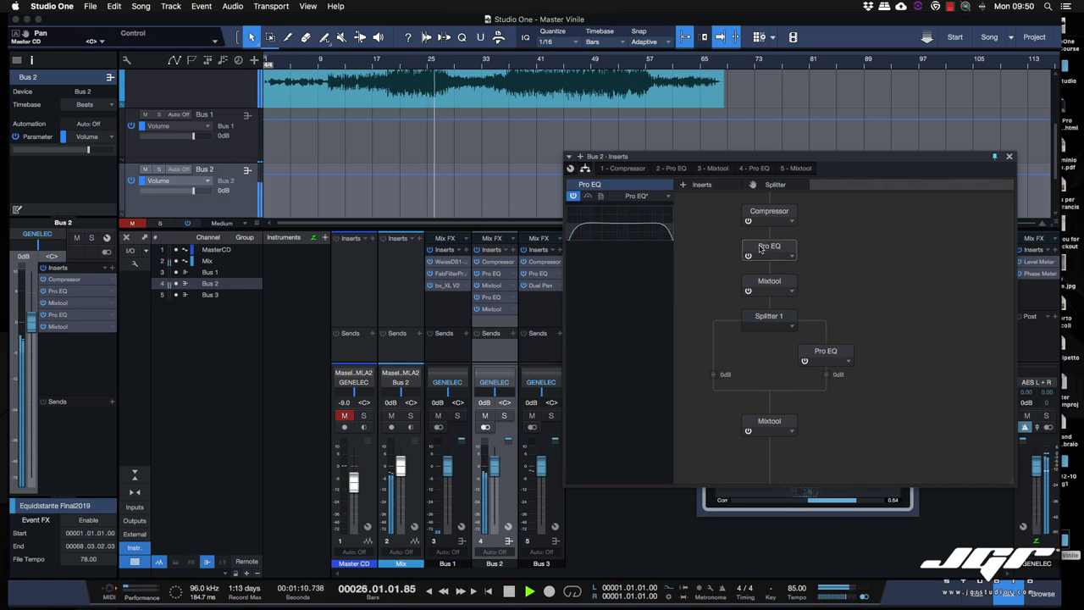
# - Replay the mix from bar 20, switching the Pro EQ on Splitter 1's branch off and on to compare its effect on phase
pyautogui.click(831, 351)
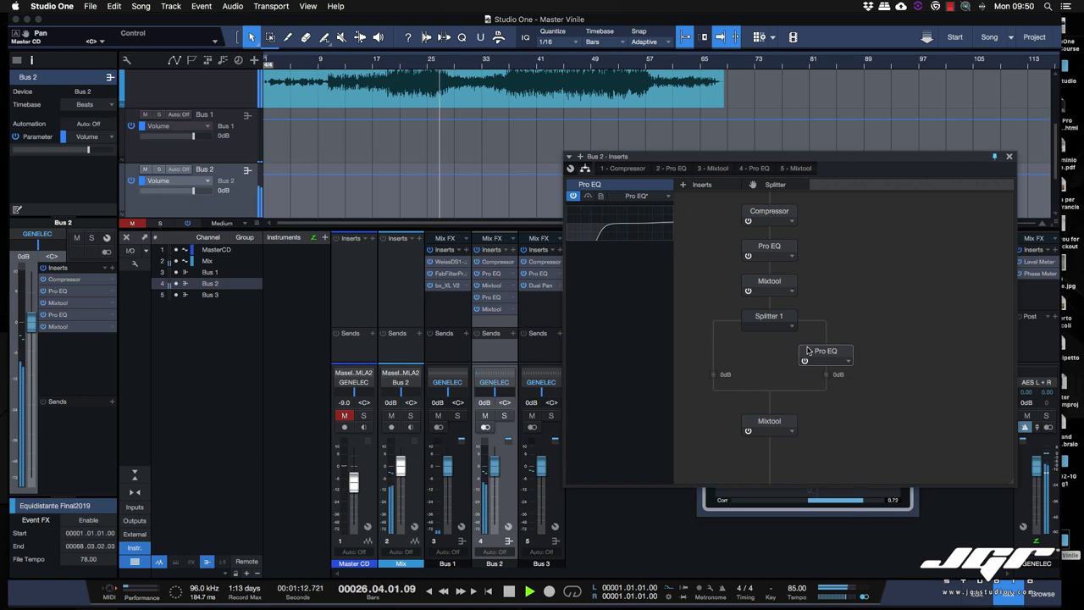
pyautogui.press('space')
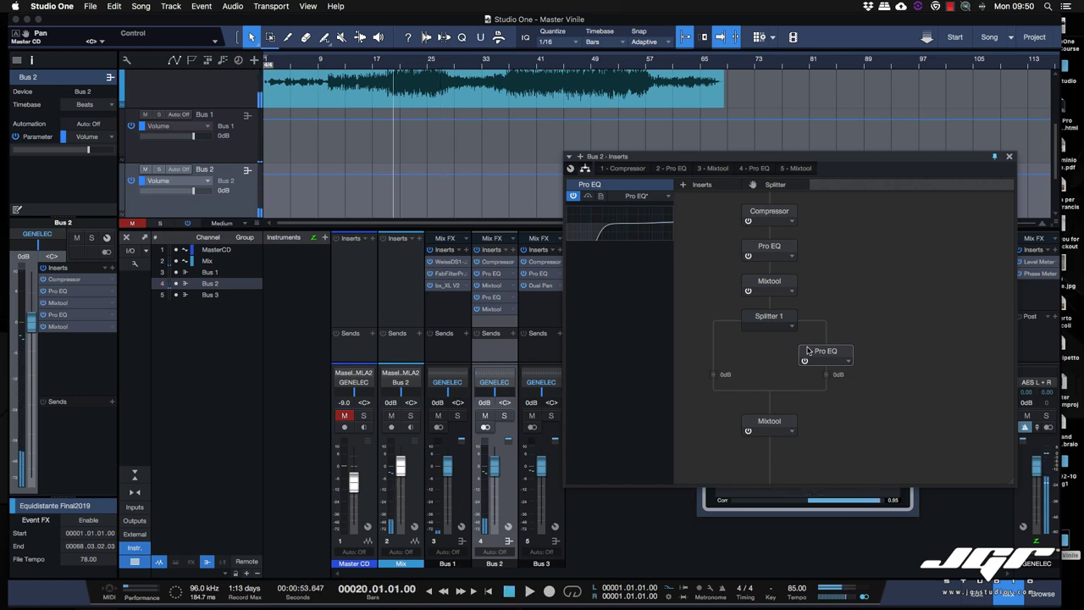
pyautogui.press('space')
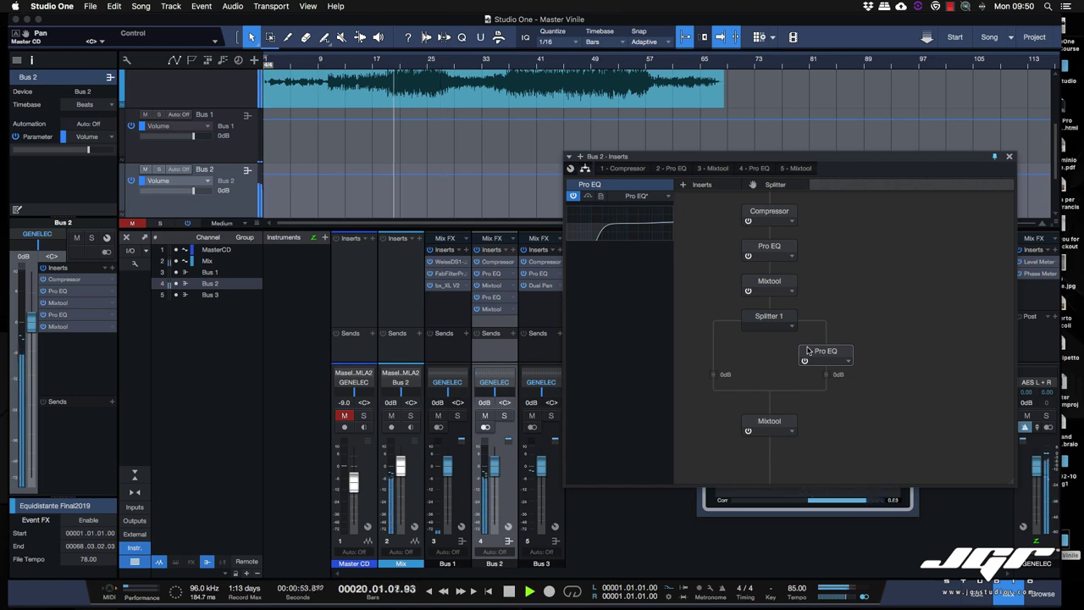
pyautogui.click(804, 361)
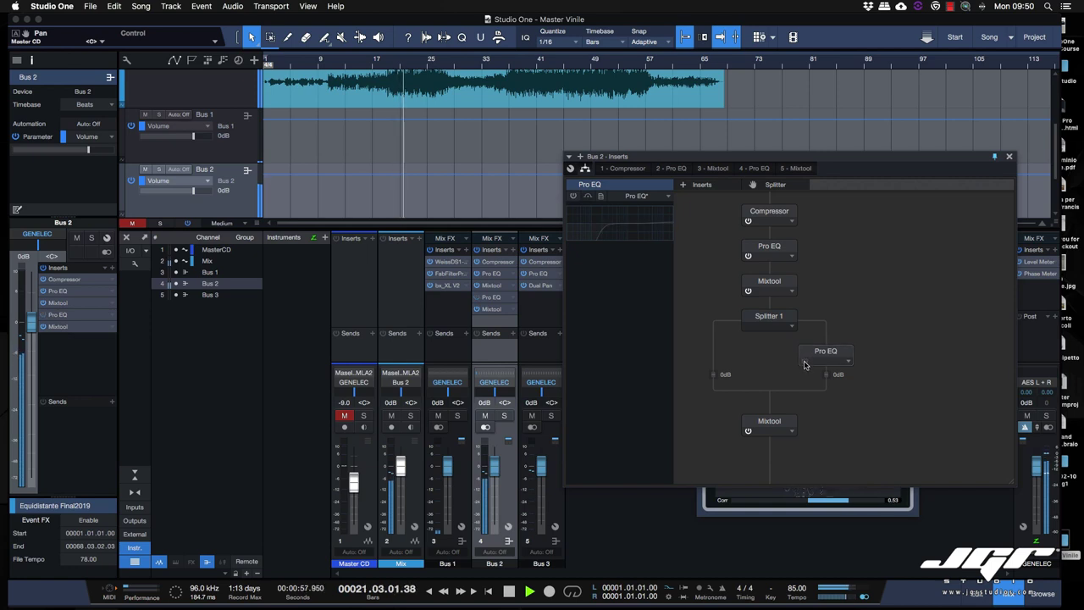
pyautogui.click(805, 360)
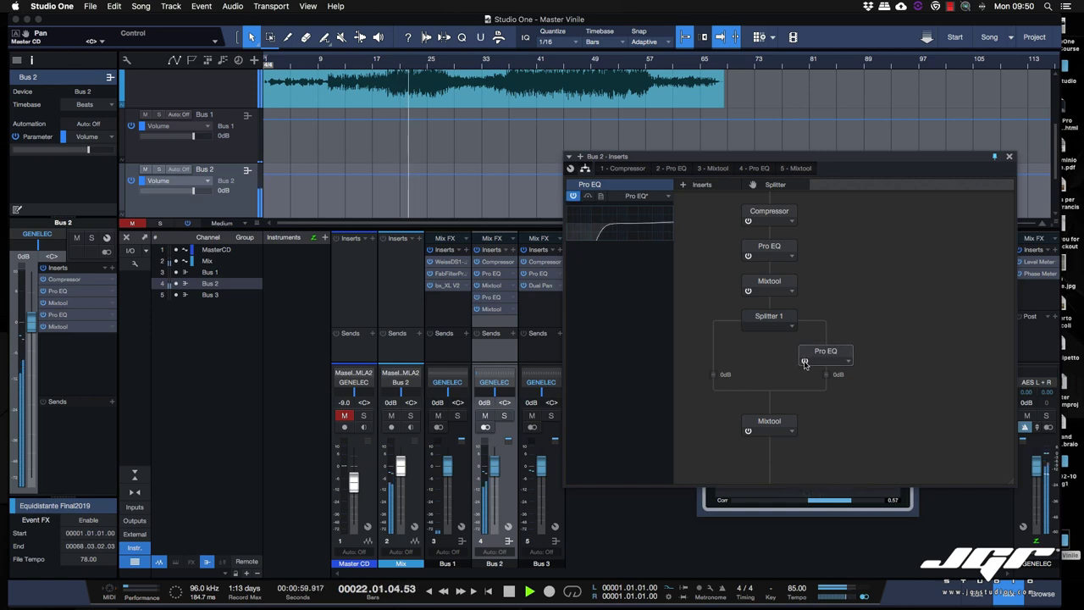
pyautogui.press('space')
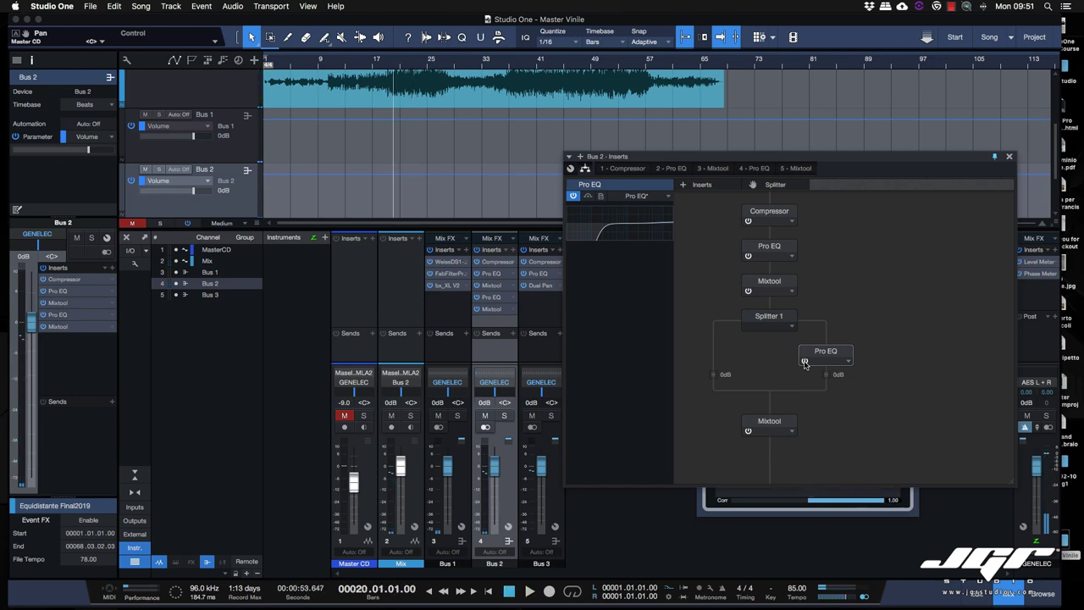
pyautogui.press('space')
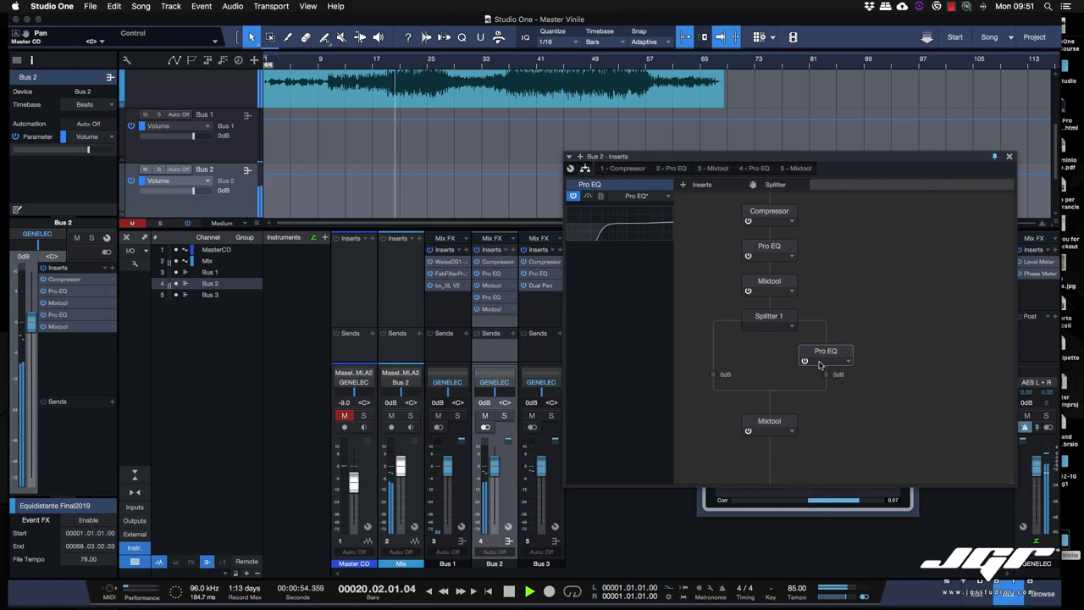
pyautogui.click(804, 362)
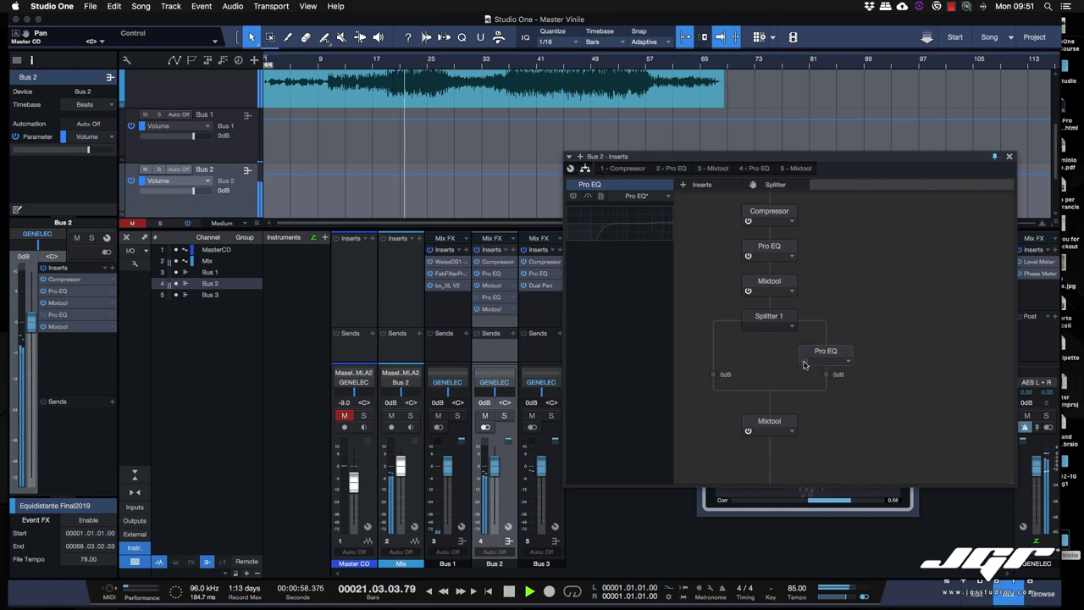
pyautogui.click(805, 361)
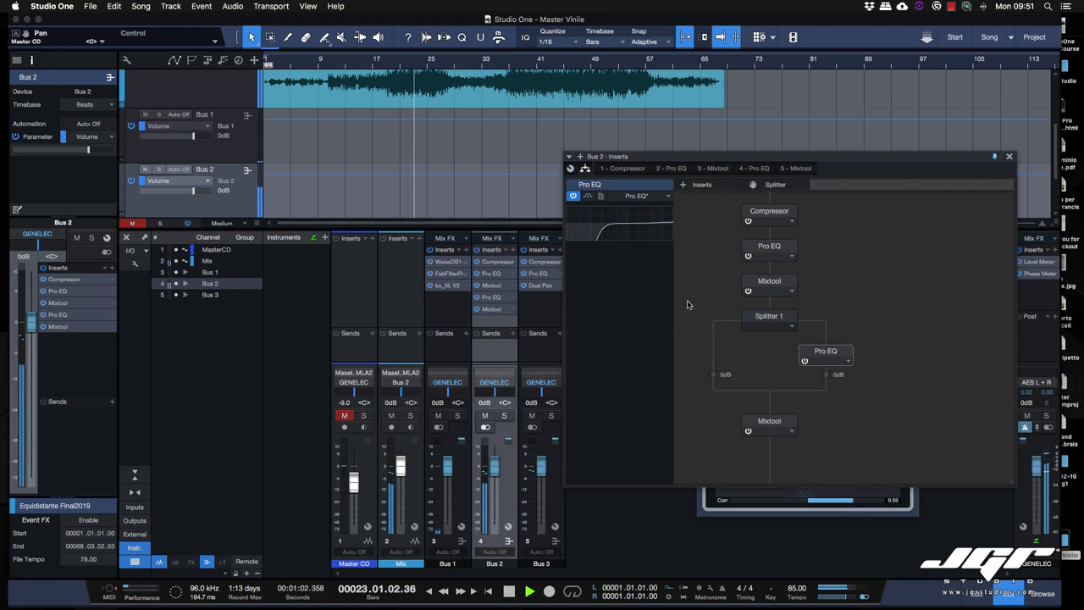
pyautogui.press('space')
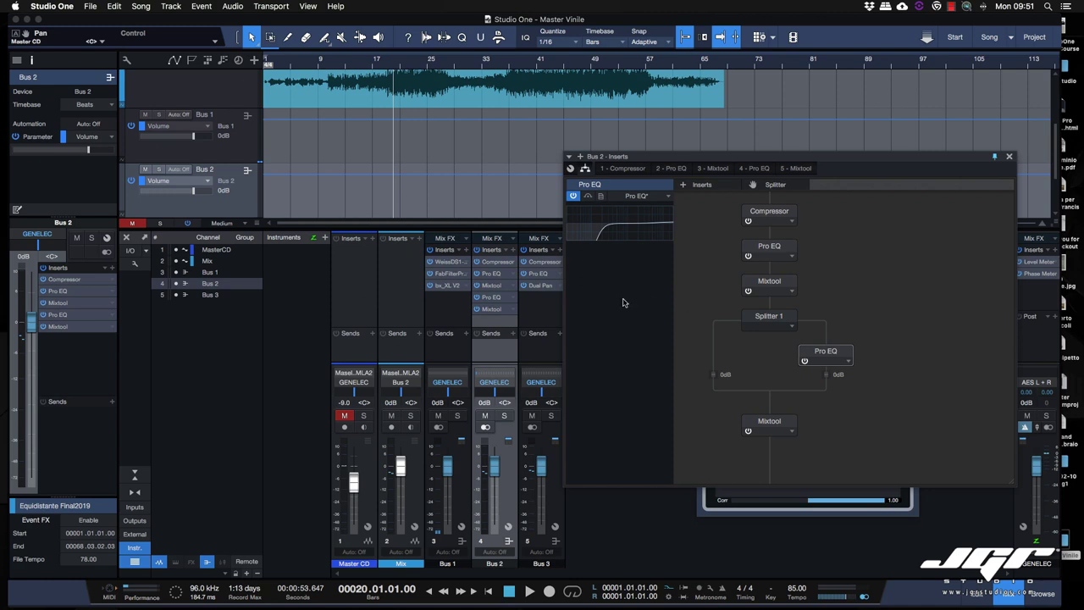
# - Open Bus 1's inserts at the bx_XL V2 limiter and show the bus's insert routing
pyautogui.click(453, 359)
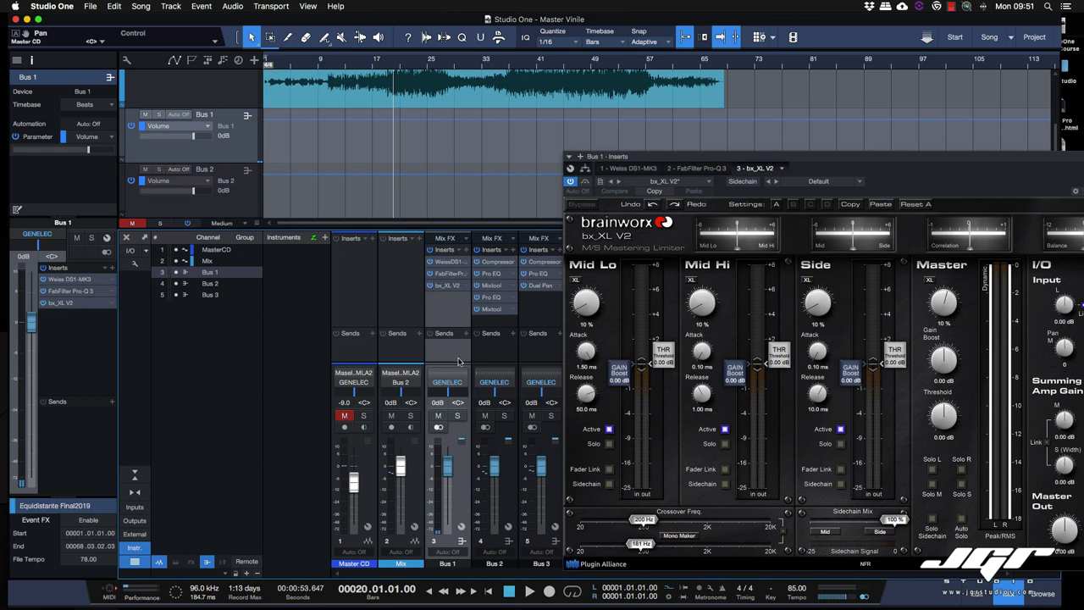
pyautogui.moveTo(811, 159); pyautogui.dragTo(720, 128)
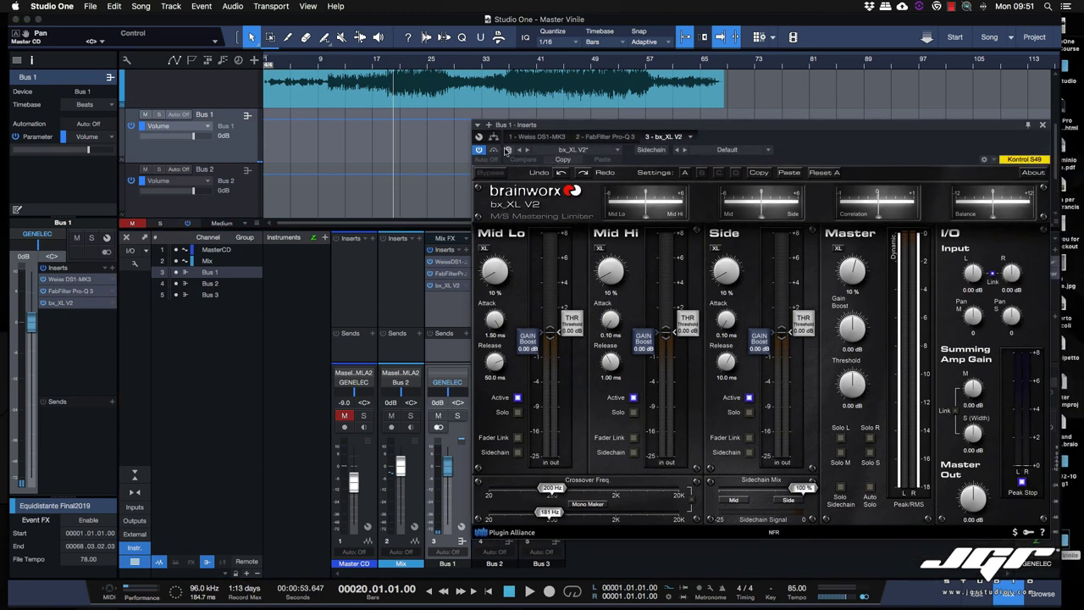
pyautogui.moveTo(587, 128); pyautogui.dragTo(564, 144)
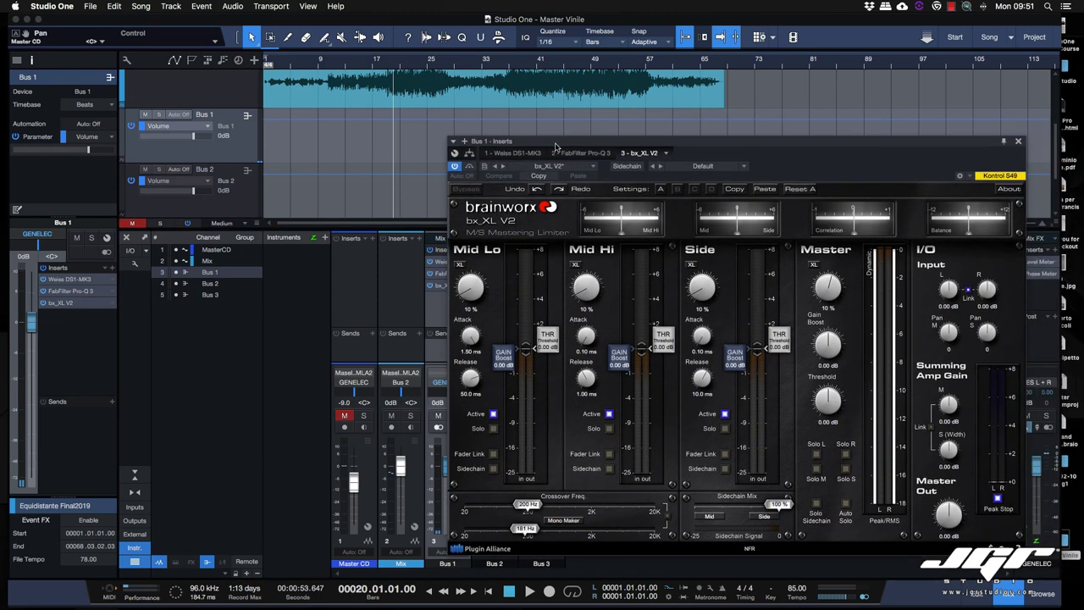
pyautogui.click(470, 154)
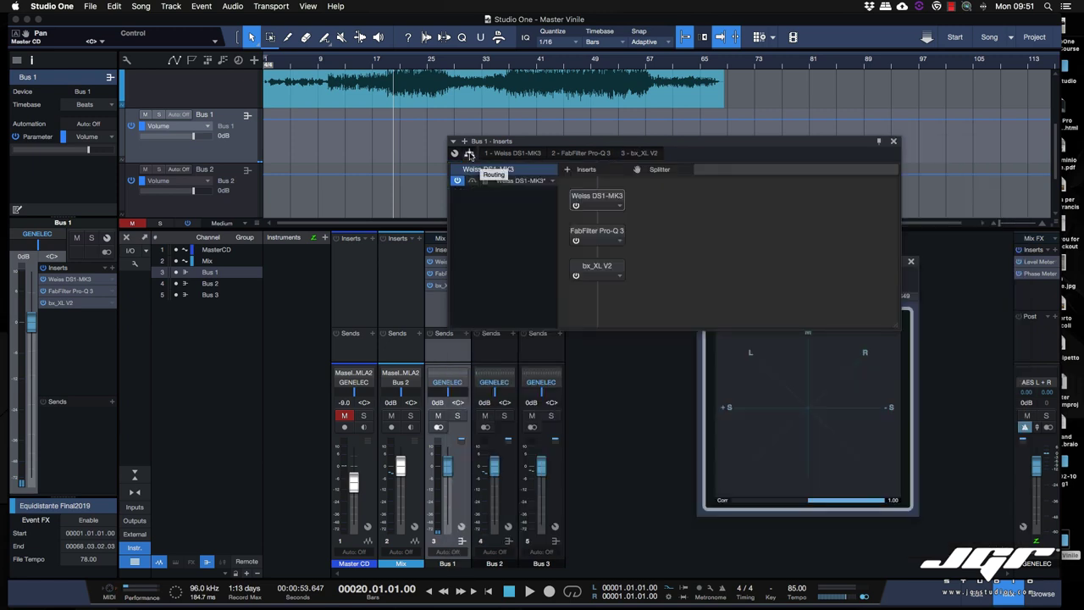
pyautogui.moveTo(582, 145); pyautogui.dragTo(693, 198)
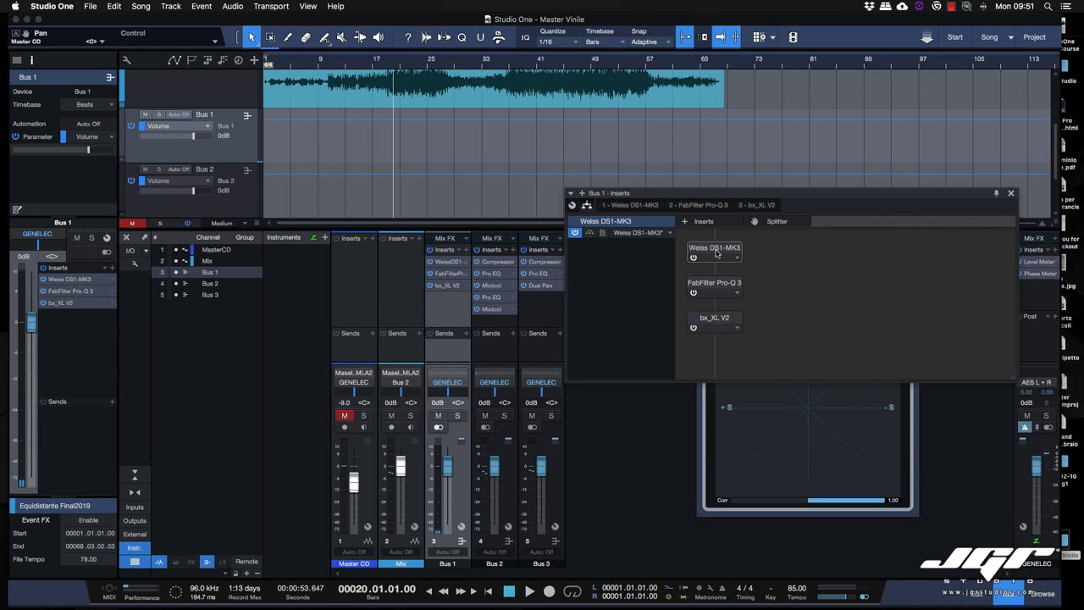
# - Open the Weiss DS1-MK3 de-esser on Bus 1, examine its settings and close it
pyautogui.doubleClick(716, 252)
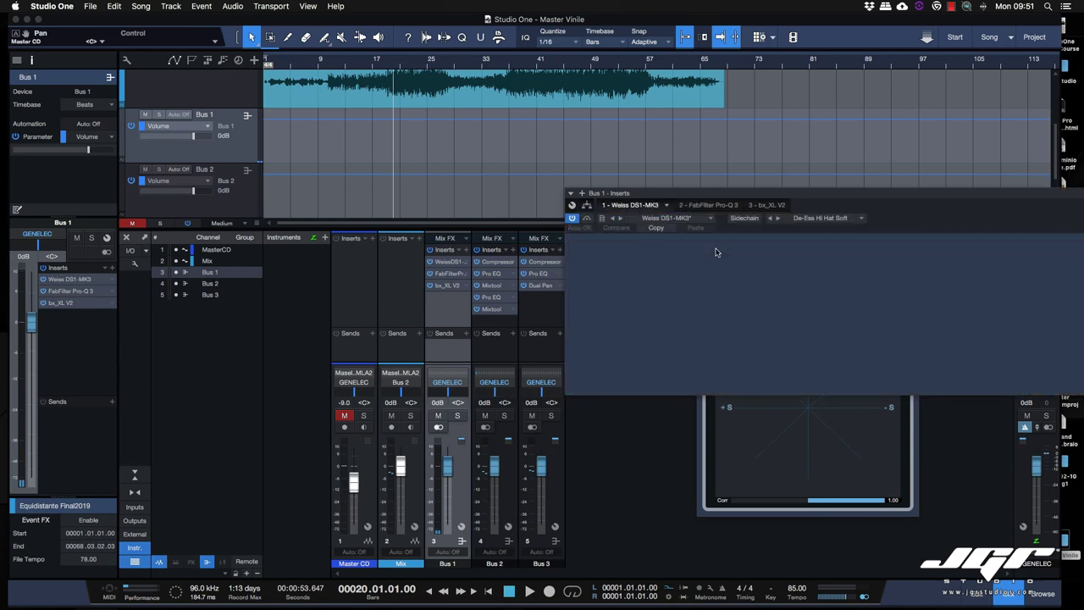
pyautogui.moveTo(767, 194); pyautogui.dragTo(590, 252)
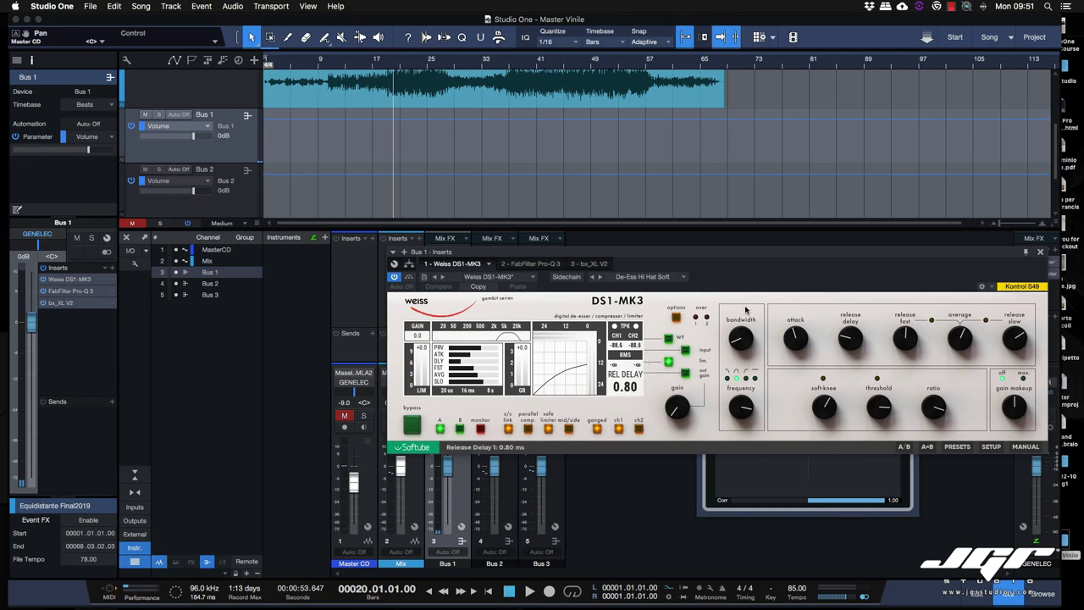
pyautogui.click(1040, 254)
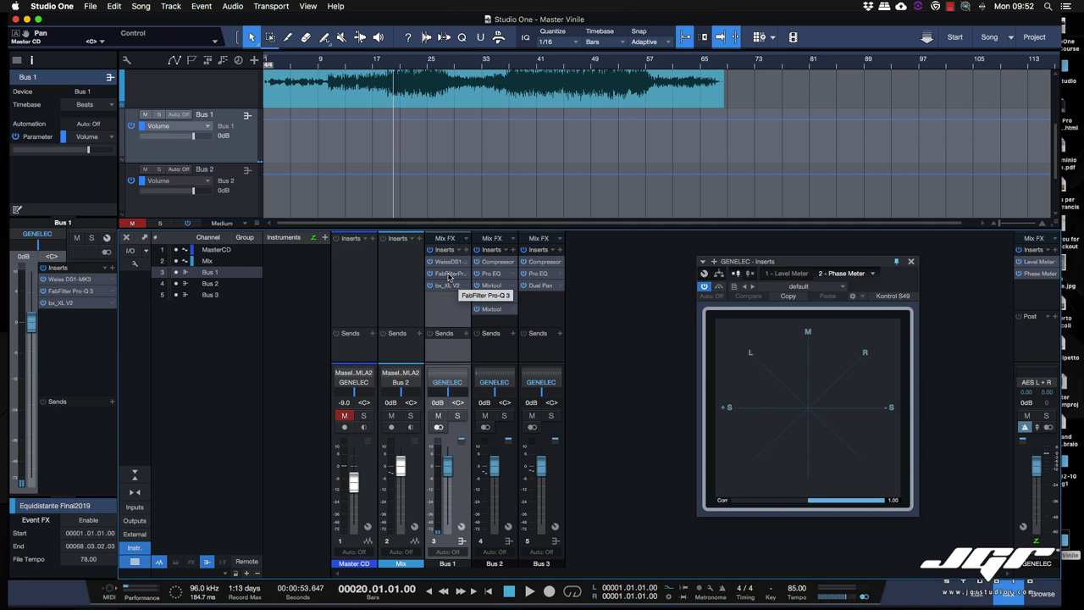
# - Open FabFilter Pro-Q 3 on Bus 1, play the mix from bar 20 while switching the EQ off and on, and close it
pyautogui.click(449, 275)
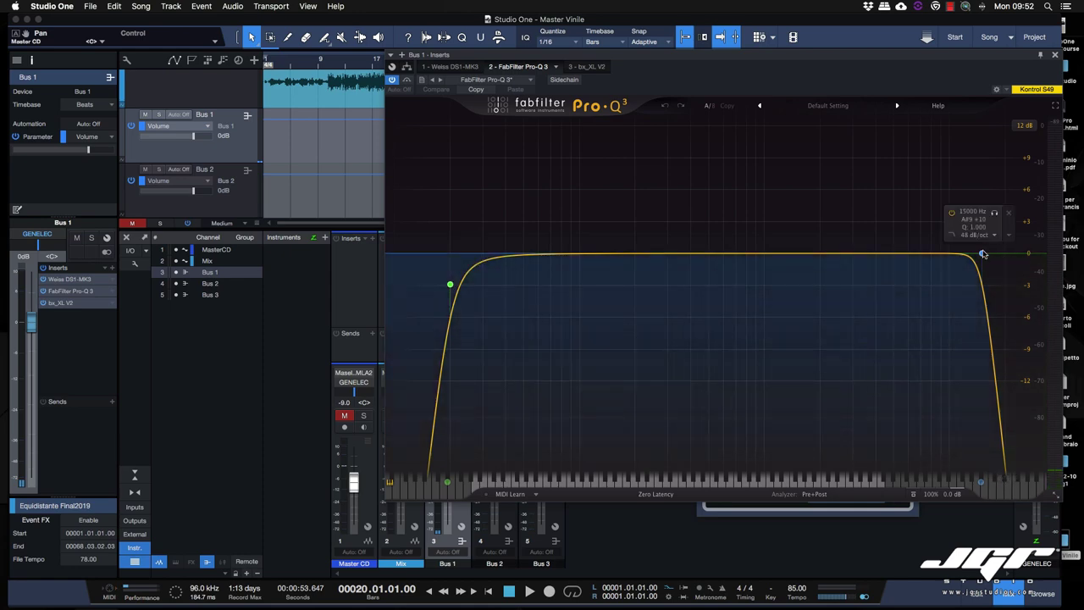
pyautogui.moveTo(488, 56); pyautogui.dragTo(466, 74)
pyautogui.press('space')
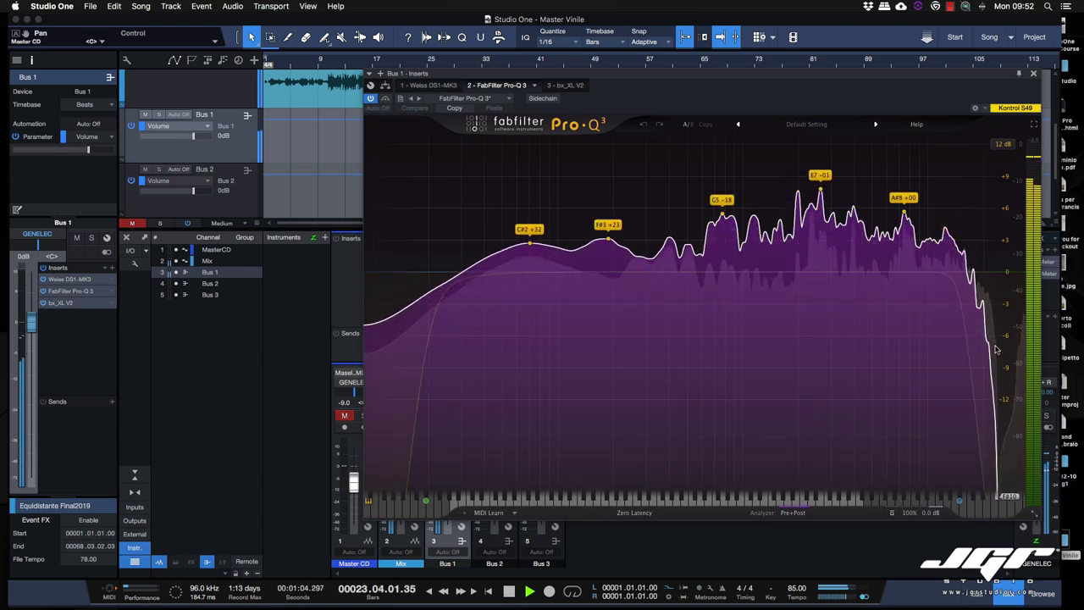
pyautogui.click(371, 99)
pyautogui.click(370, 99)
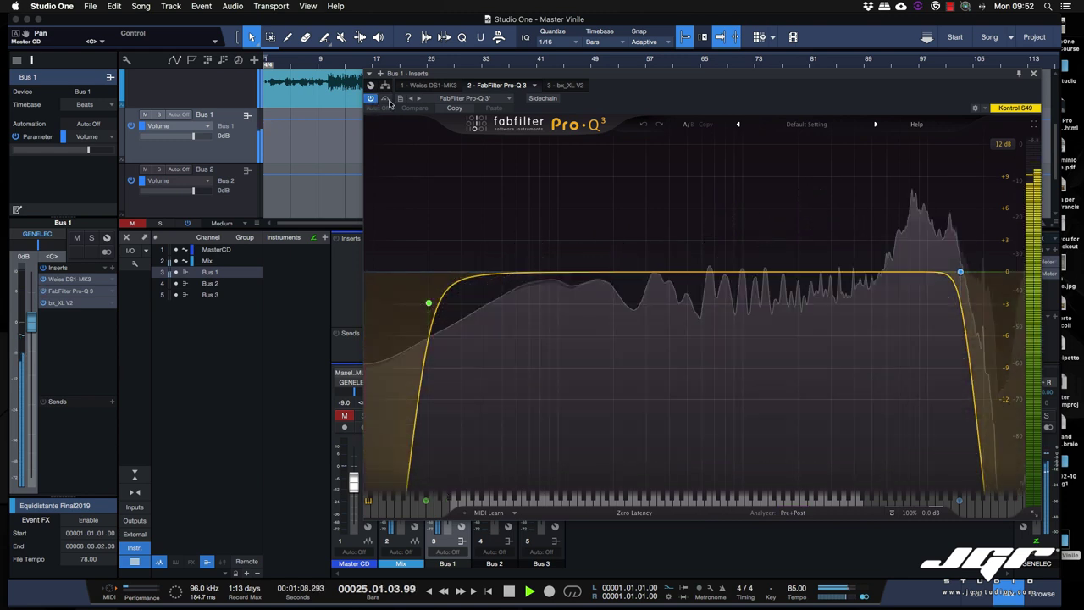
pyautogui.press('space')
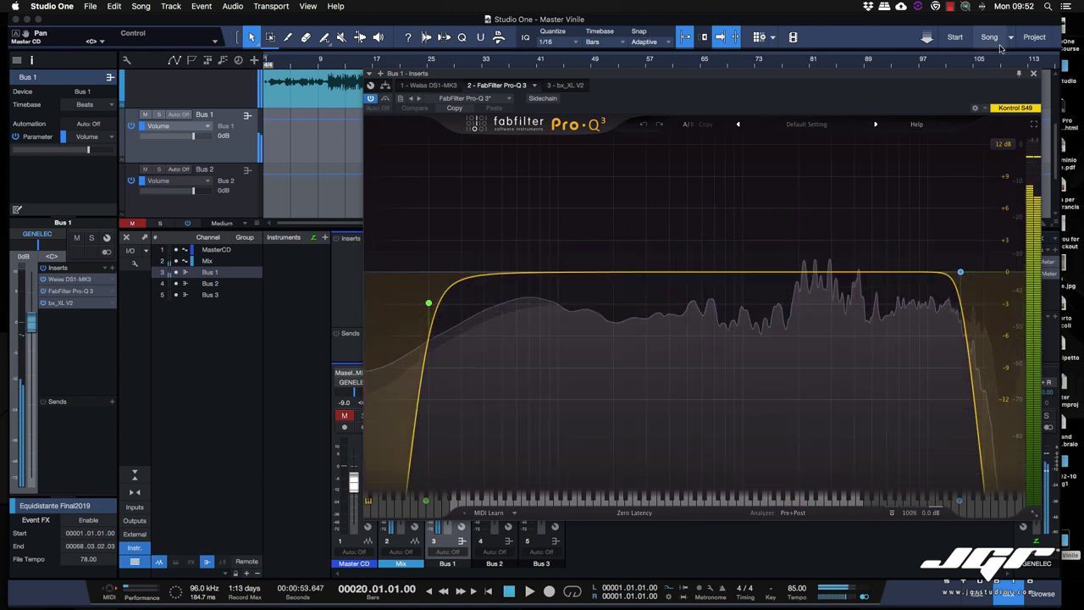
pyautogui.click(1034, 75)
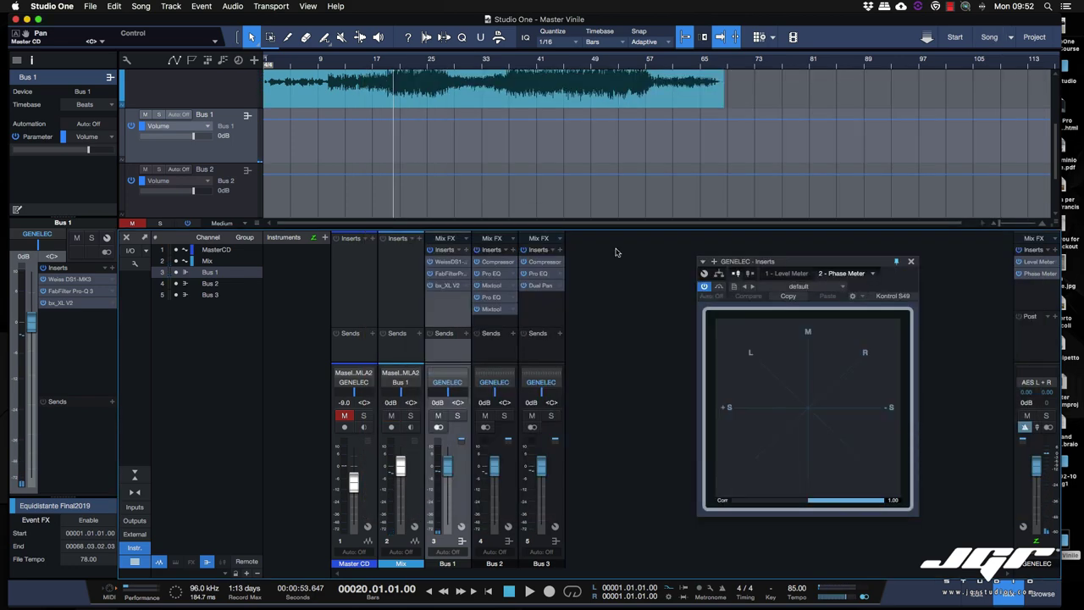
# - Open the bx_XL V2 limiter on Bus 1 and play the mix from bar 20 through it, keeping the bus's insert list uncovered
pyautogui.click(446, 286)
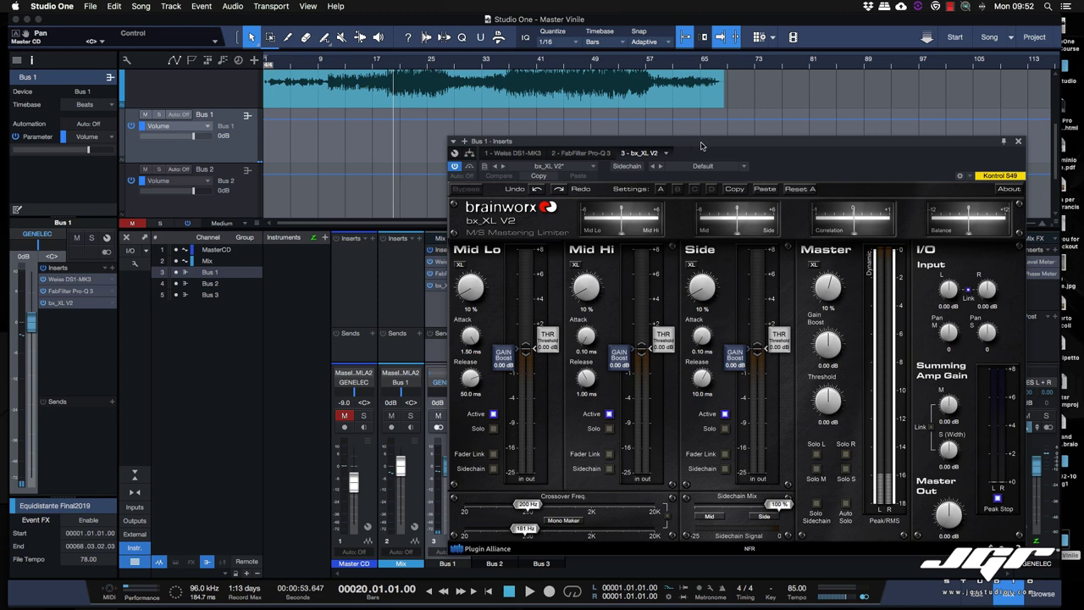
pyautogui.moveTo(705, 144); pyautogui.dragTo(659, 125)
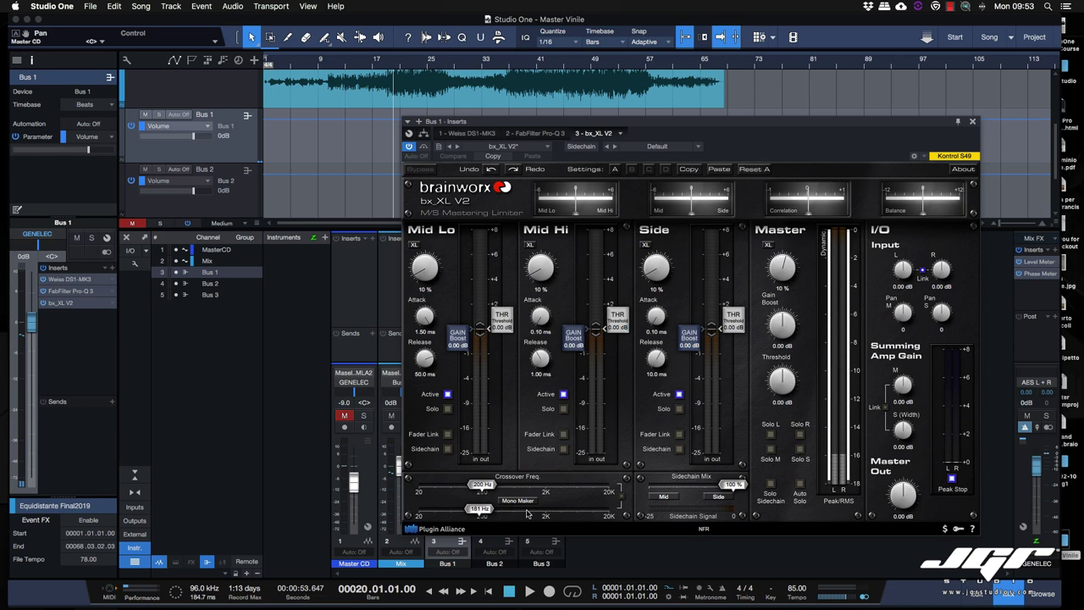
pyautogui.press('space')
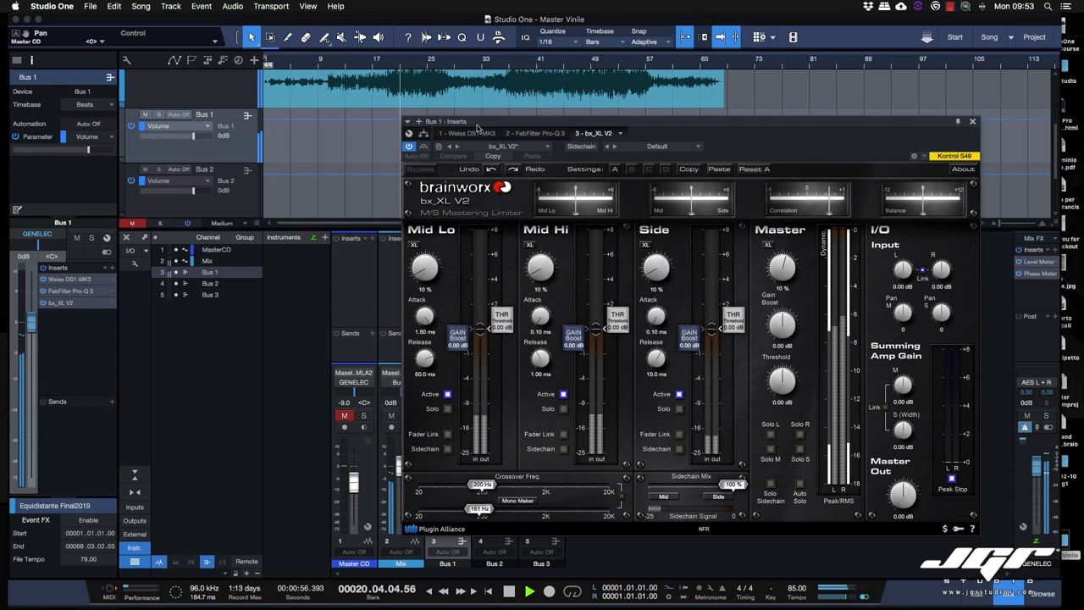
pyautogui.moveTo(478, 123); pyautogui.dragTo(554, 120)
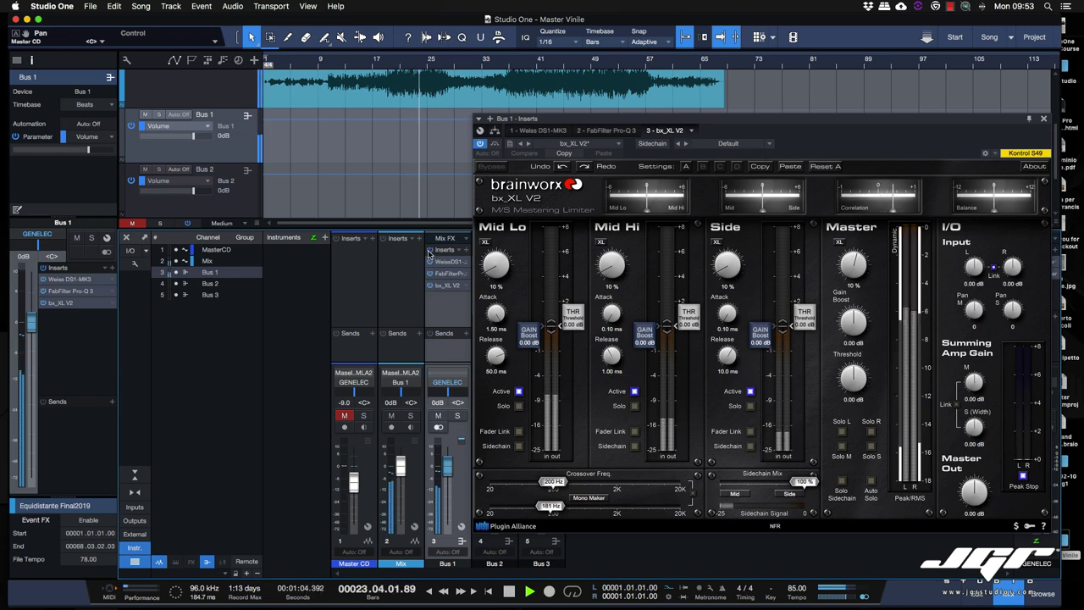
pyautogui.press('space')
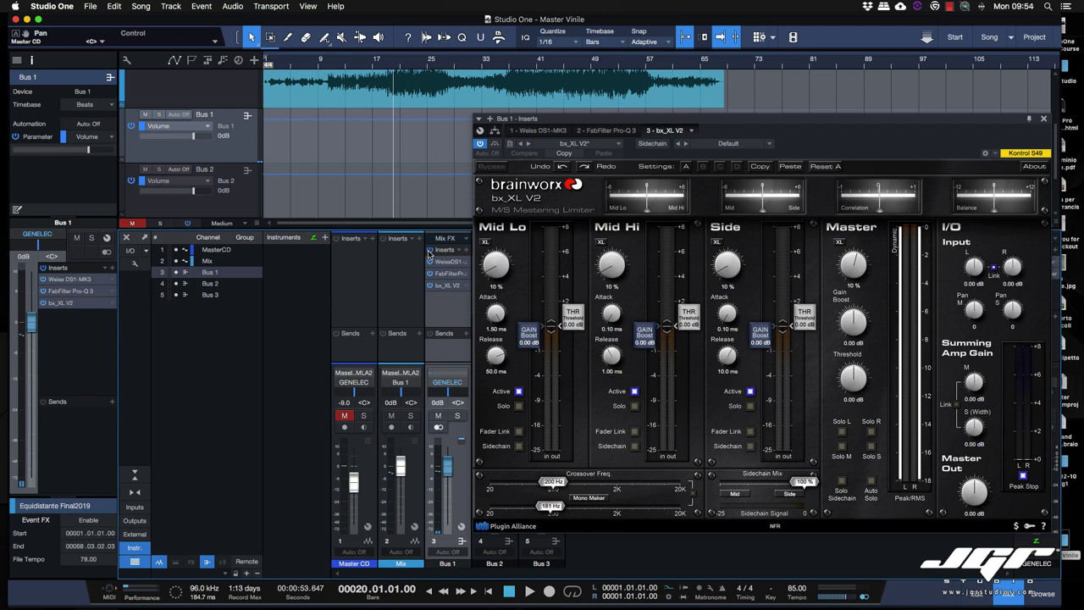
# - Replay the mix from bar 20 with both Bus 1's insert list and the bx_XL V2 meters in view
pyautogui.moveTo(833, 121); pyautogui.dragTo(791, 125)
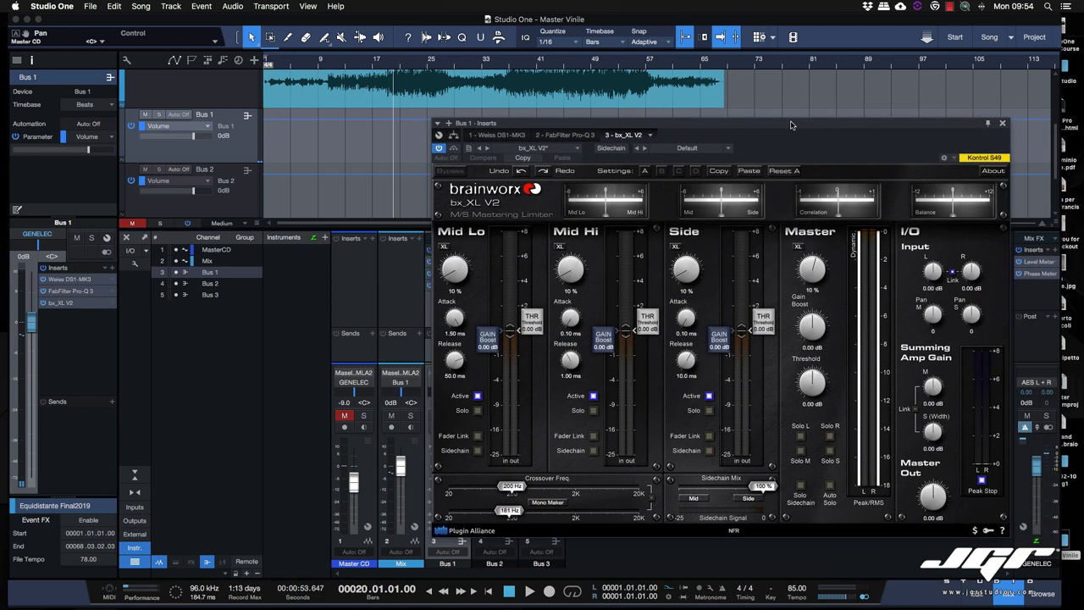
pyautogui.press('space')
pyautogui.moveTo(690, 127); pyautogui.dragTo(726, 127)
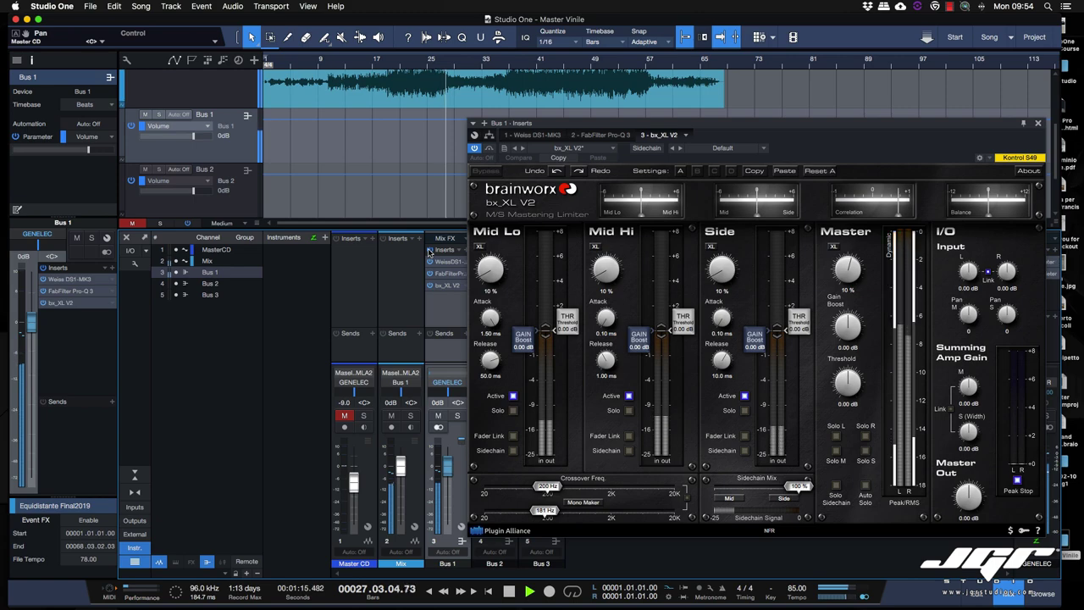
pyautogui.press('space')
# - Show the Master CD and Mix waveforms in the arrangement above the limiter window to compare them
pyautogui.moveTo(786, 125); pyautogui.dragTo(642, 144)
pyautogui.scroll(2, 631, 103)
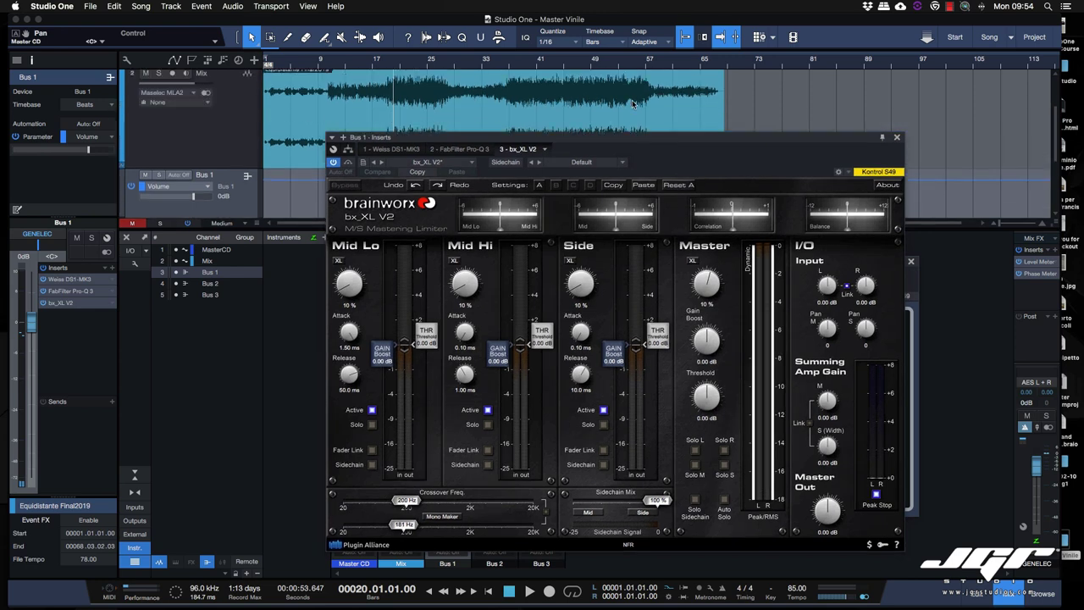
pyautogui.click(632, 103)
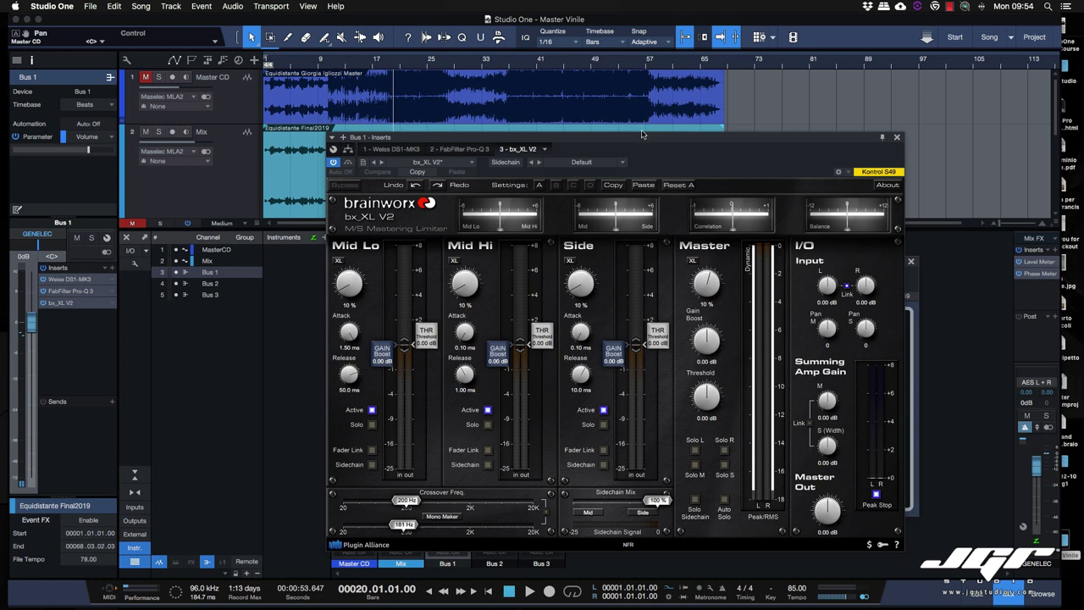
pyautogui.moveTo(642, 138); pyautogui.dragTo(722, 147)
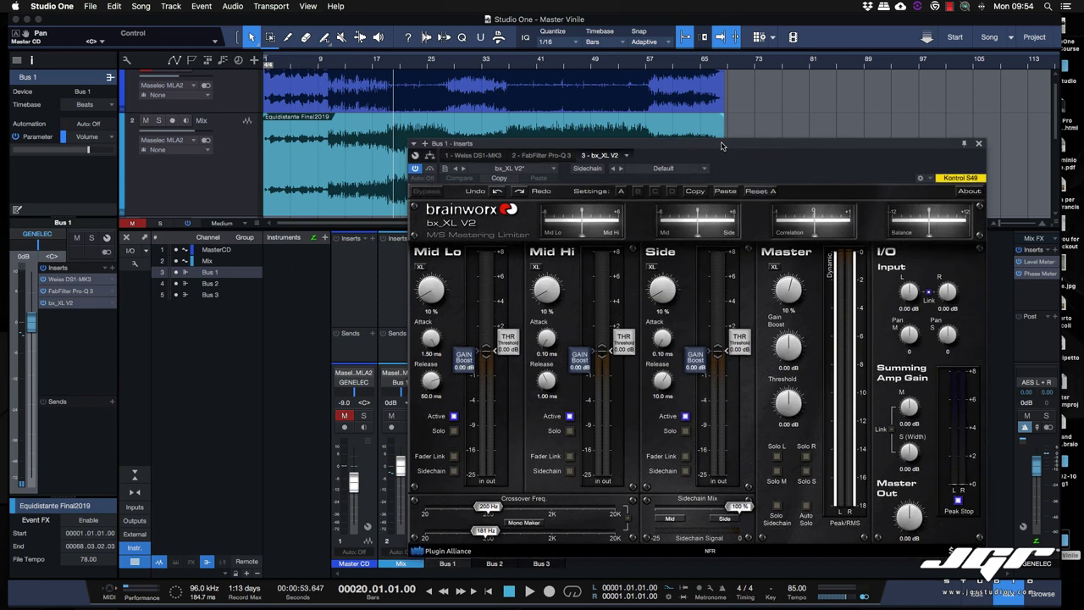